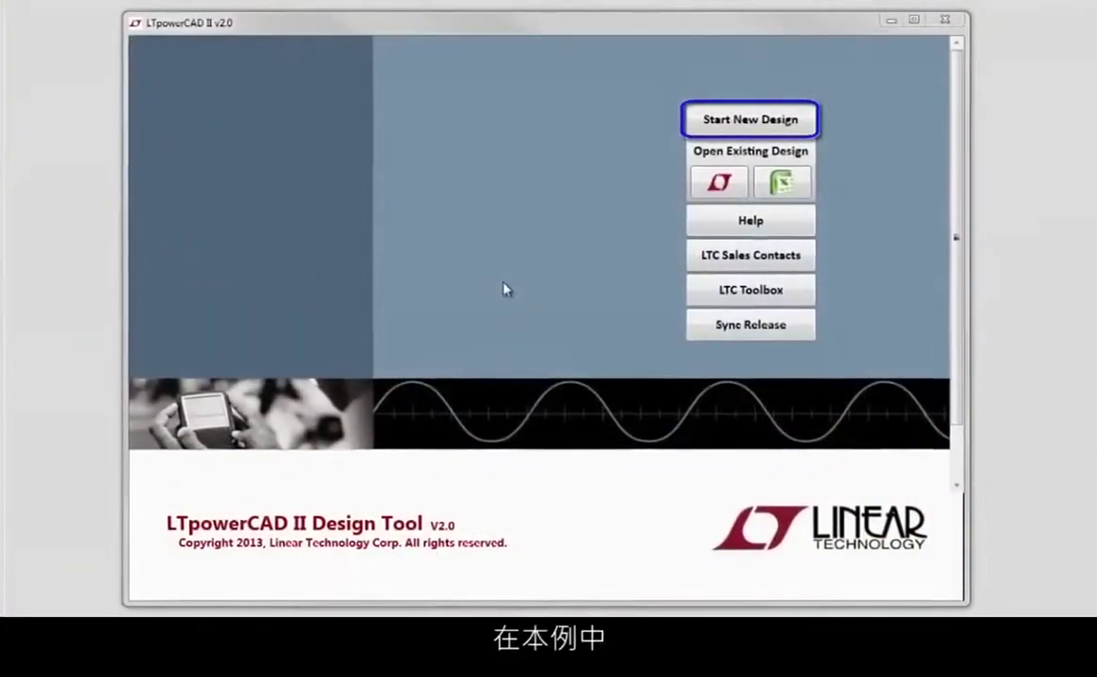
# - Start a new design with input 4.5/12/20 V, output 1.5 V and 10 A
pyautogui.click(718, 116)
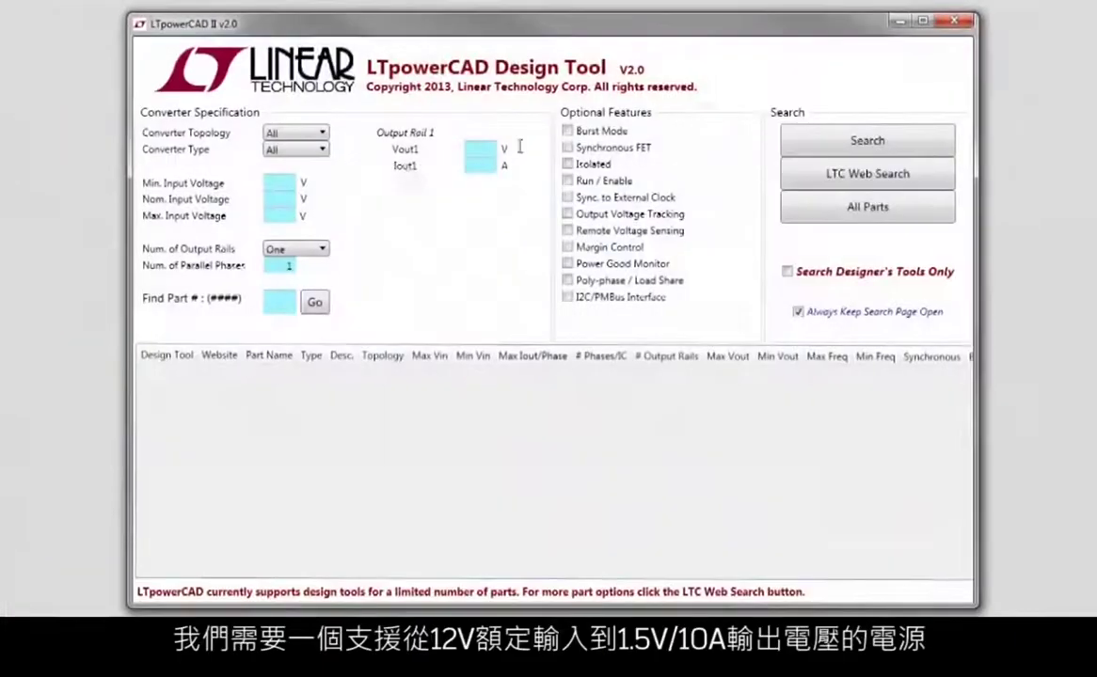
pyautogui.click(287, 183)
pyautogui.write('4.5')
pyautogui.press('Tab')
pyautogui.write('12')
pyautogui.press('Tab')
pyautogui.write('20')
pyautogui.press('Tab')
pyautogui.press('Tab')
pyautogui.press('Tab')
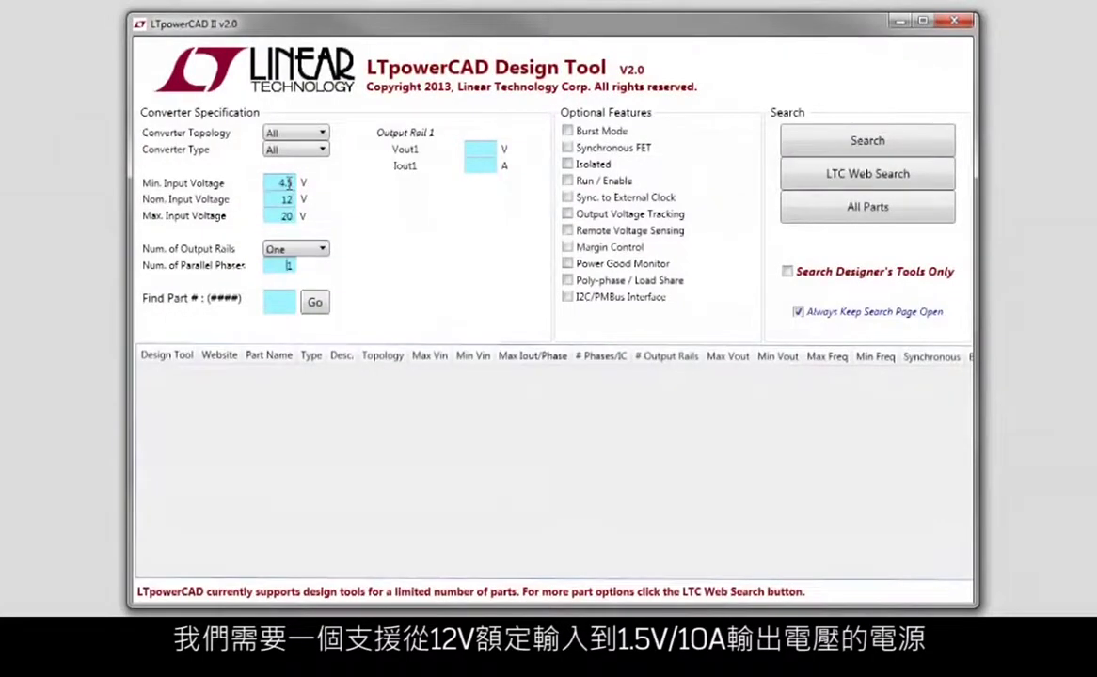
pyautogui.write('1.5')
pyautogui.press('Tab')
pyautogui.write('10')
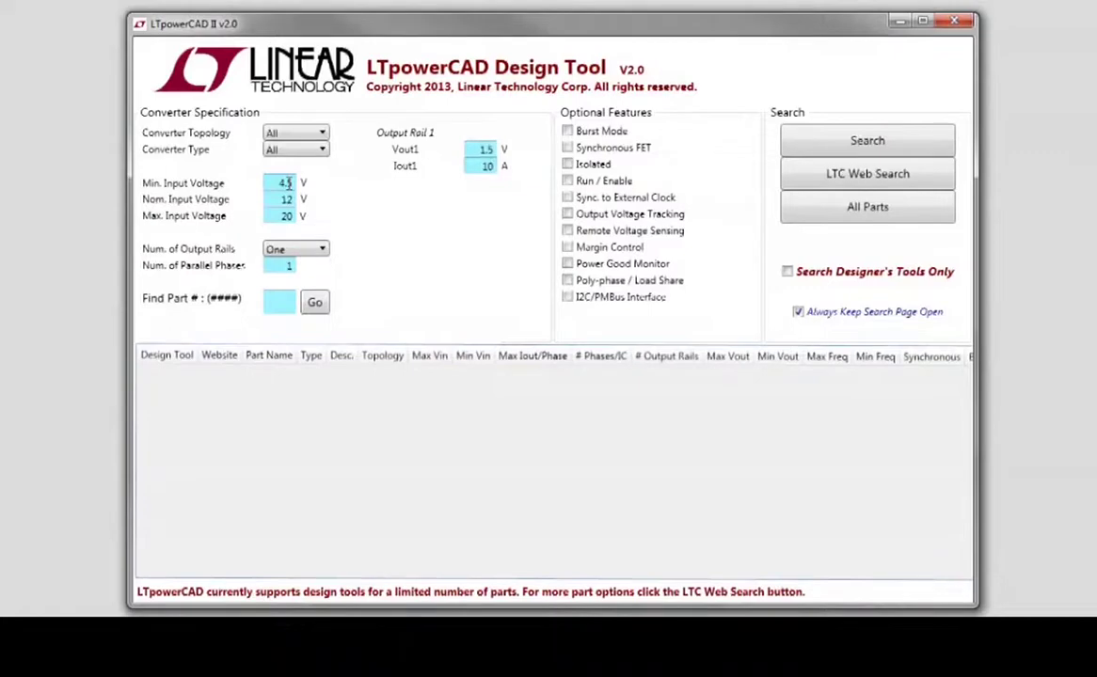
# - Search for matching parts, filter to controllers only, and select the LTC3851A
pyautogui.click(825, 142)
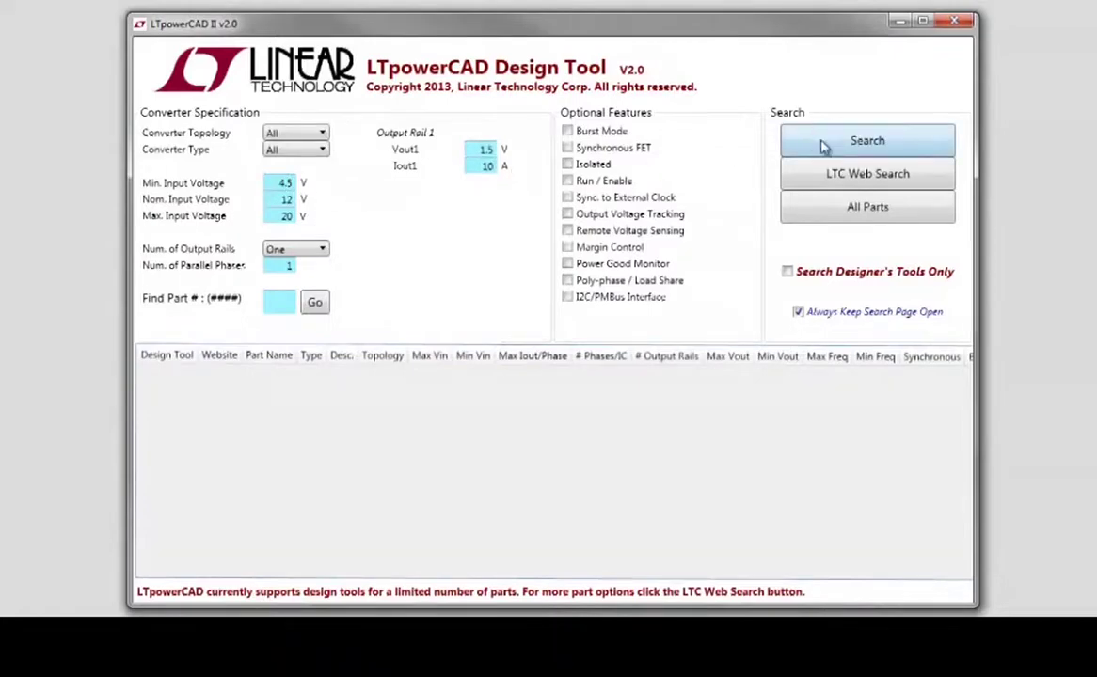
pyautogui.scroll(-10, 436, 437)
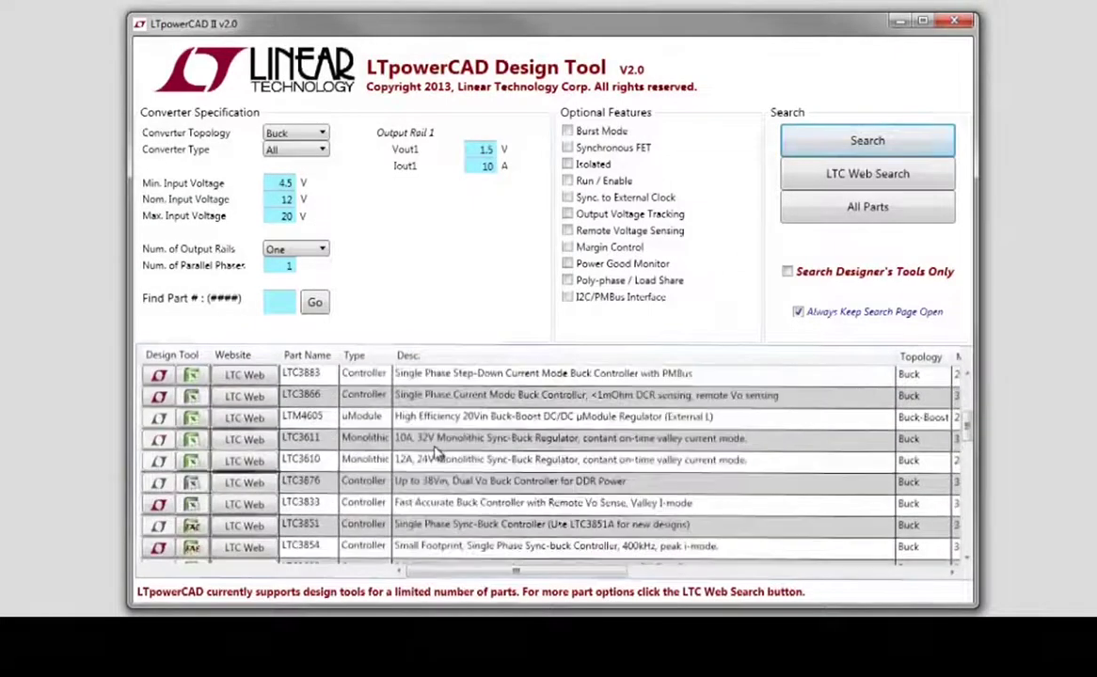
pyautogui.scroll(10, 435, 451)
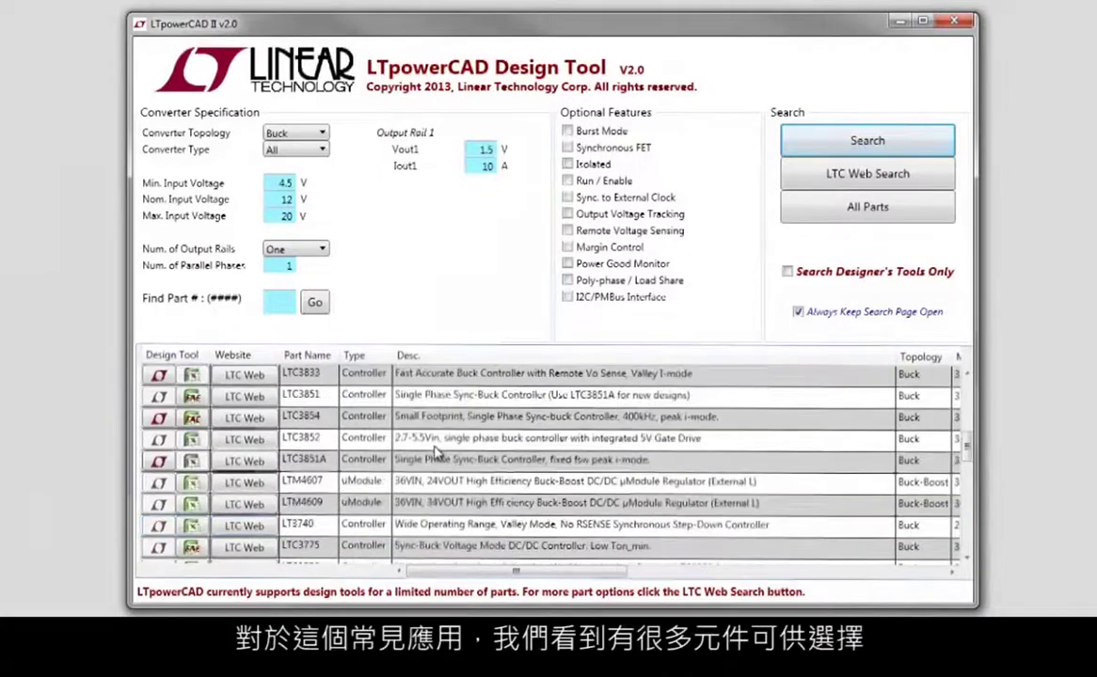
pyautogui.click(315, 149)
pyautogui.click(299, 204)
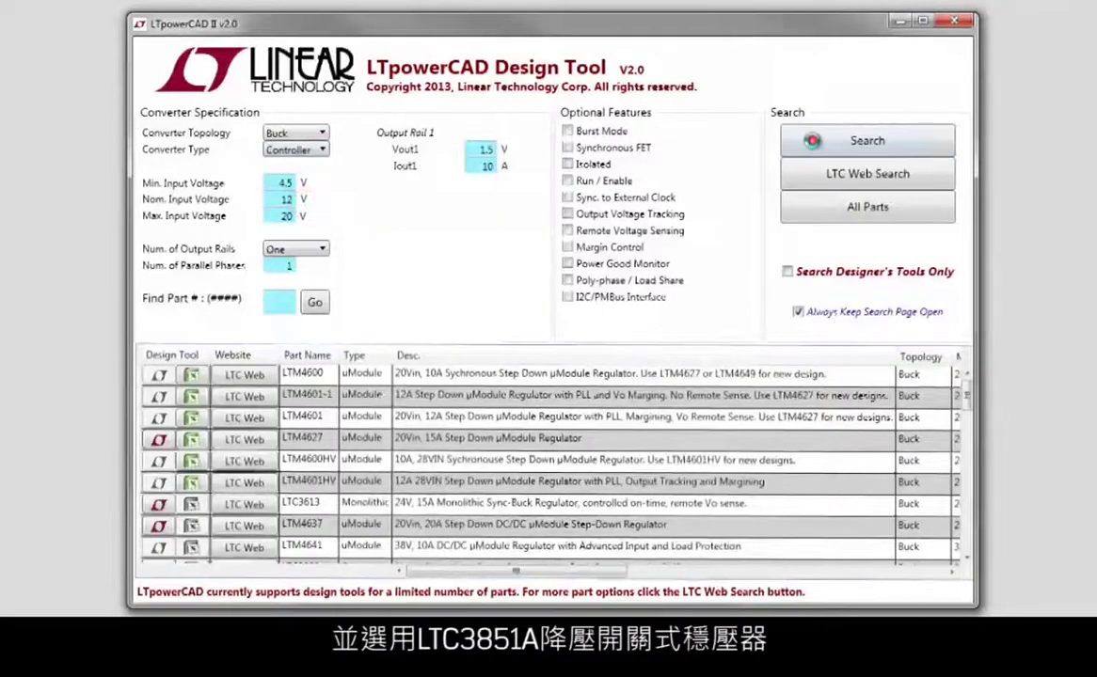
pyautogui.click(813, 145)
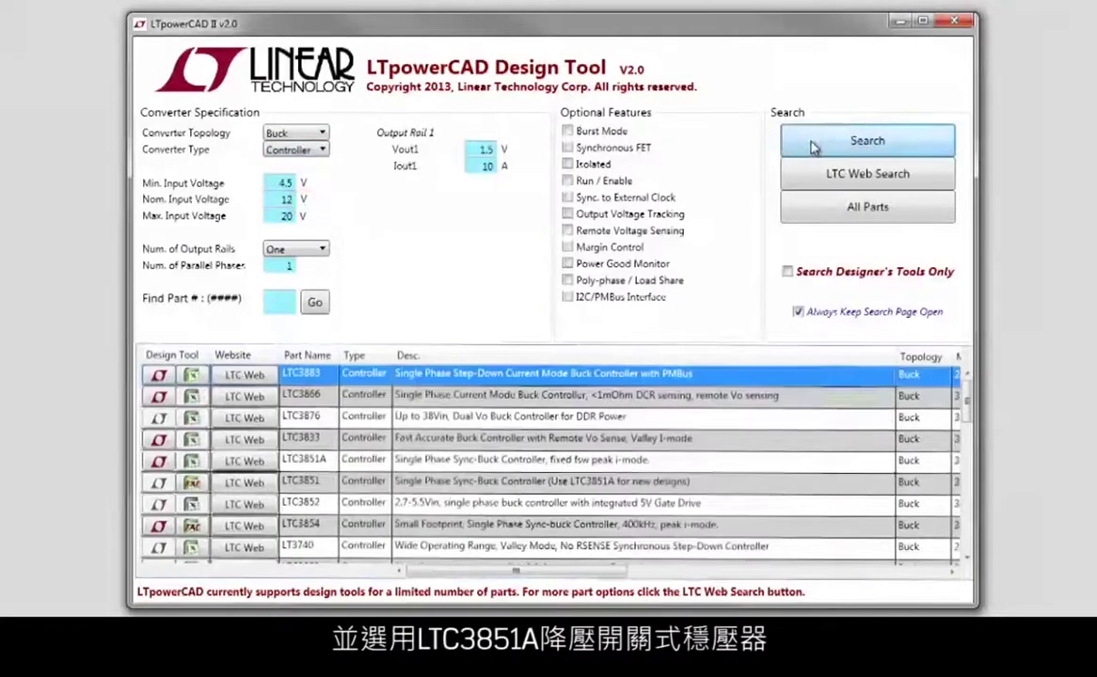
pyautogui.click(362, 459)
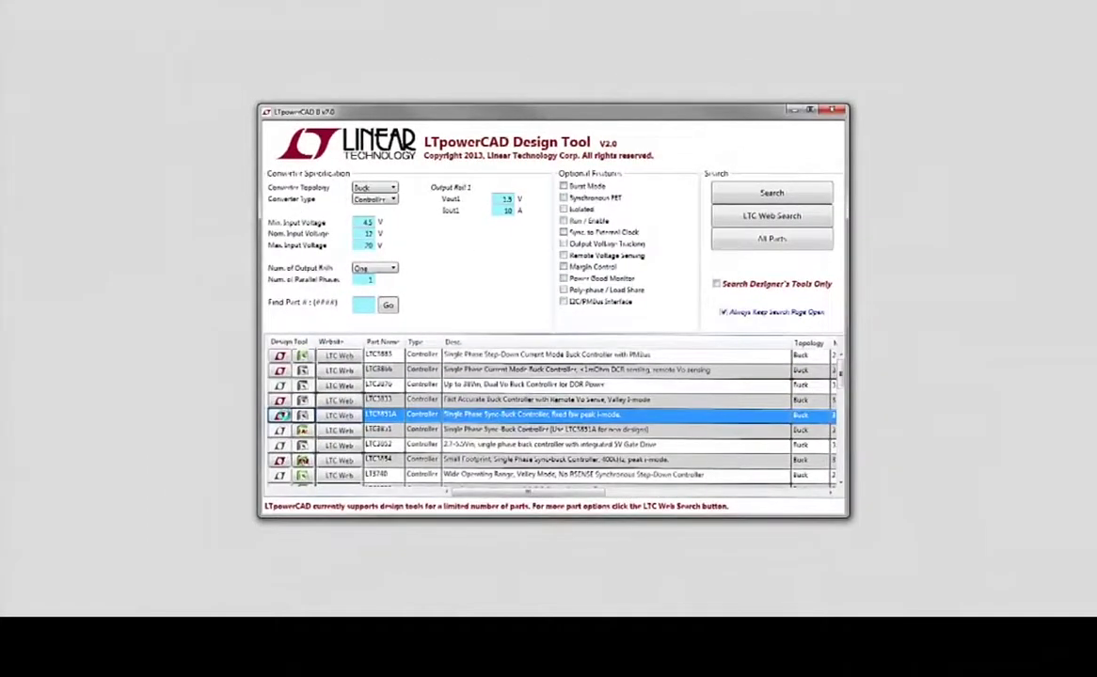
# - Open the LTC3851A Power Stage Design page showing its schematic and calculated component values
pyautogui.click(279, 415)
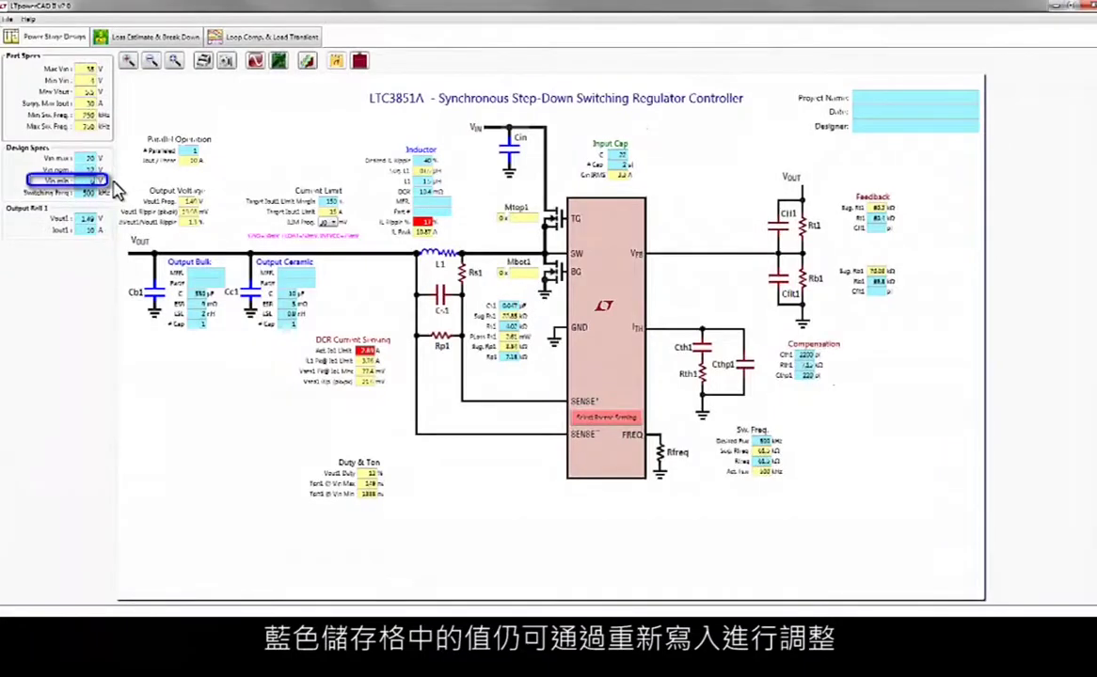
pyautogui.press('Return')
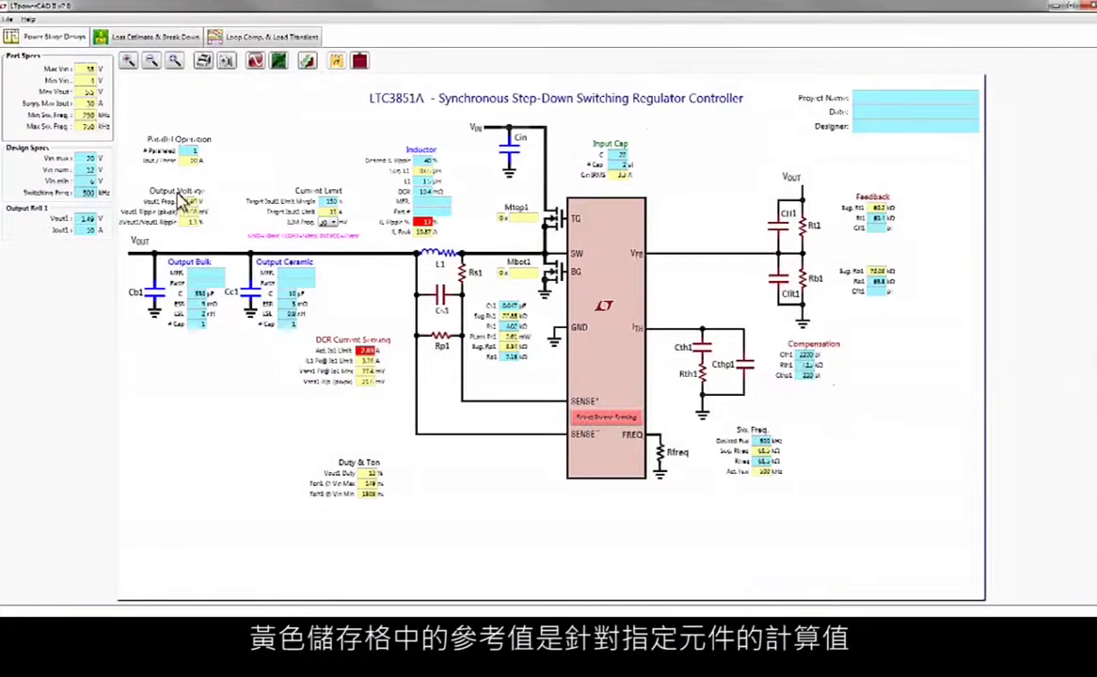
pyautogui.scroll(2, 356, 318)
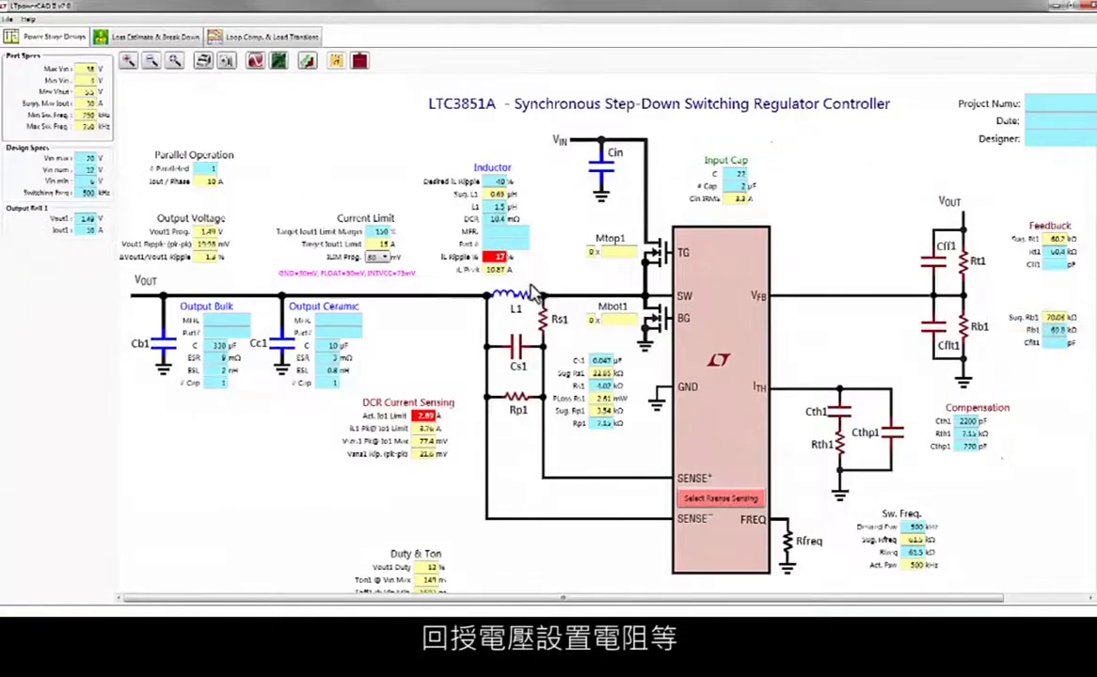
# - Set inductor L1 to 0.6 µH with 4 mΩ DCR
pyautogui.scroll(2, 533, 294)
pyautogui.moveTo(595, 300)
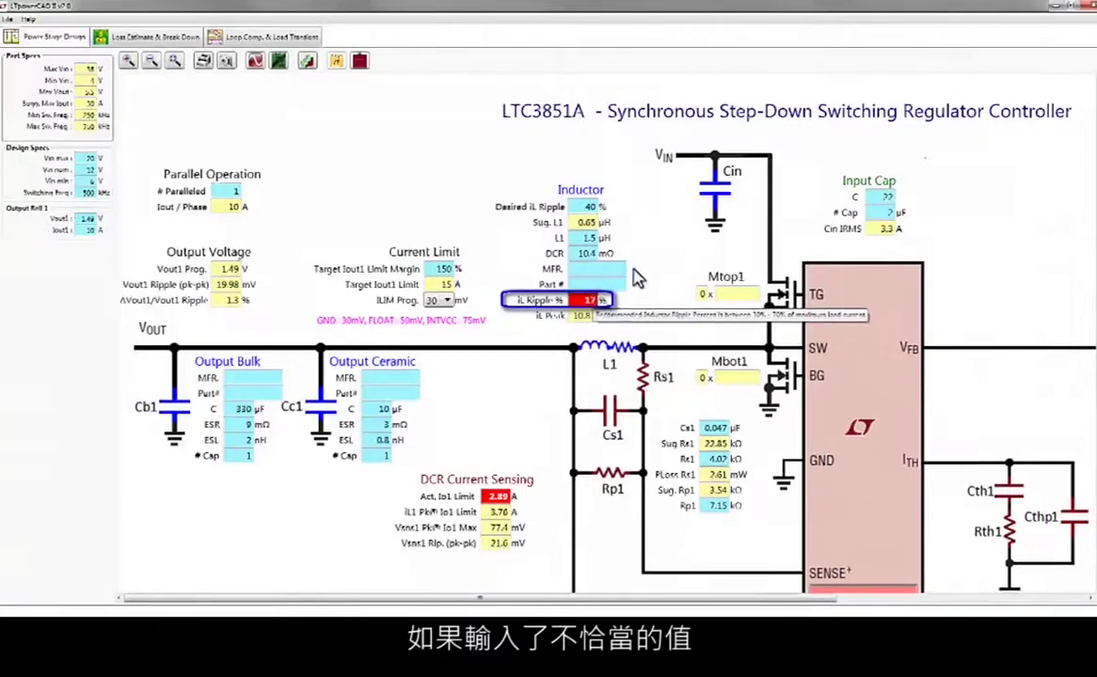
pyautogui.click(591, 239)
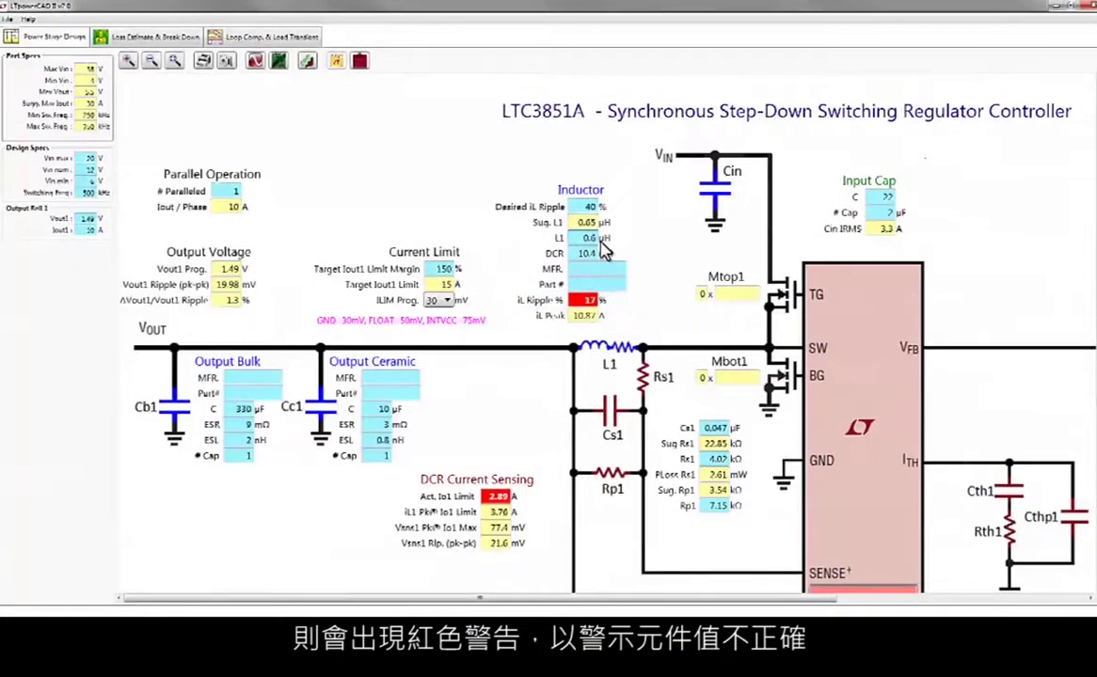
pyautogui.press('Return')
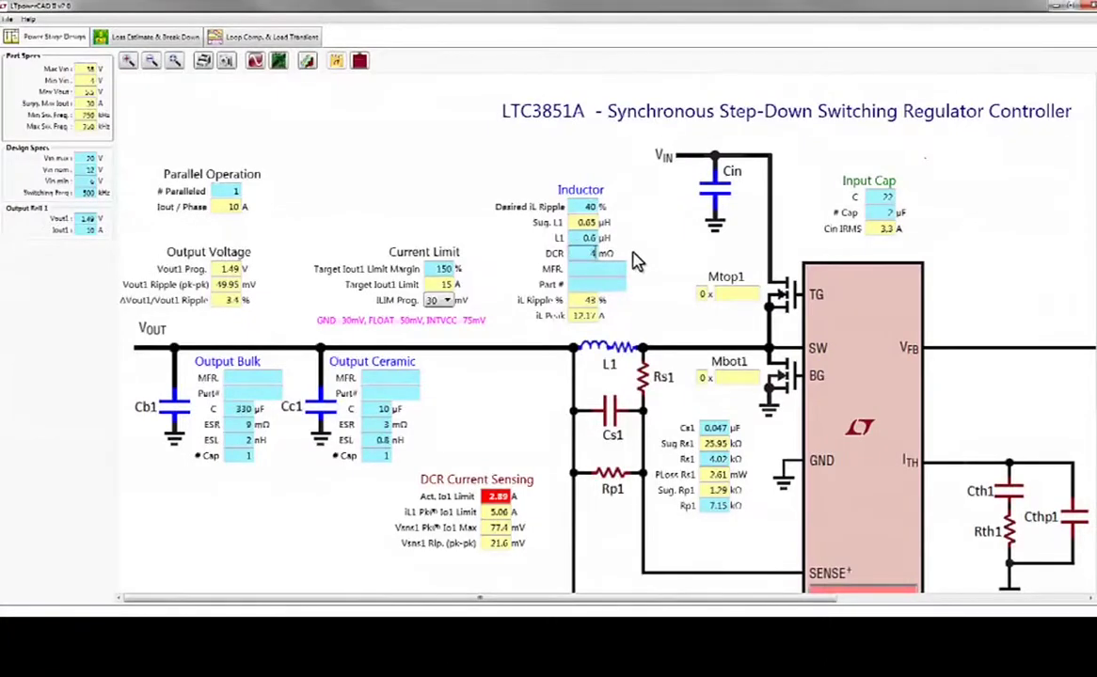
# - Set the current-sense network to Rs1 9 kΩ and Rp1 4.9 kΩ
pyautogui.click(731, 460)
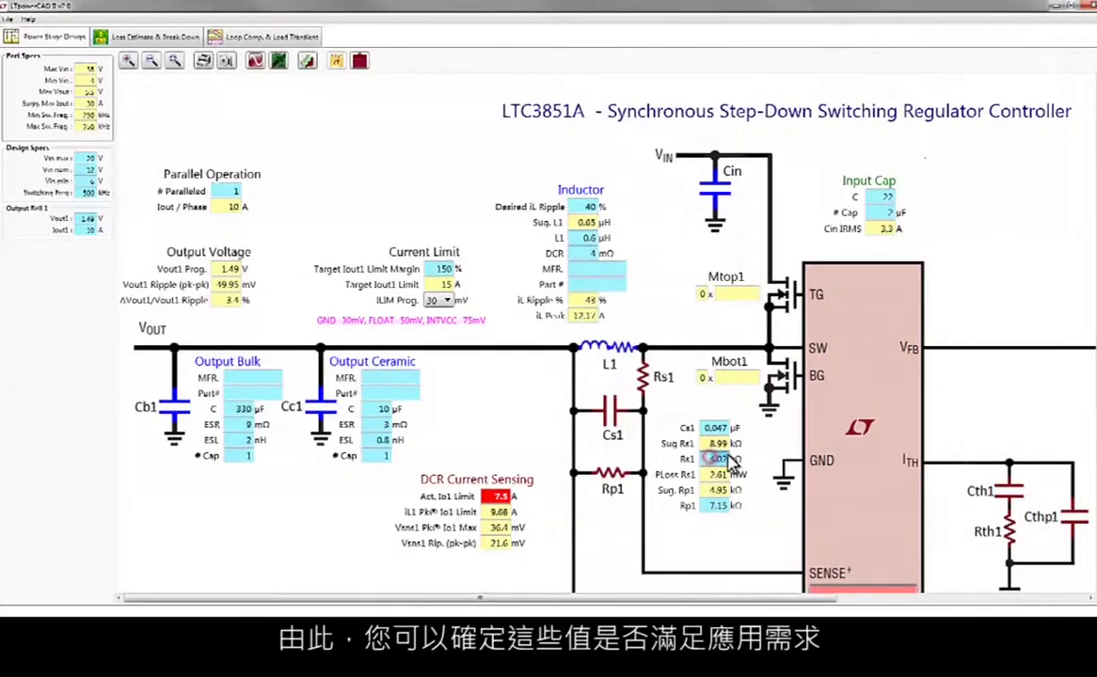
pyautogui.write('9')
pyautogui.press('Return')
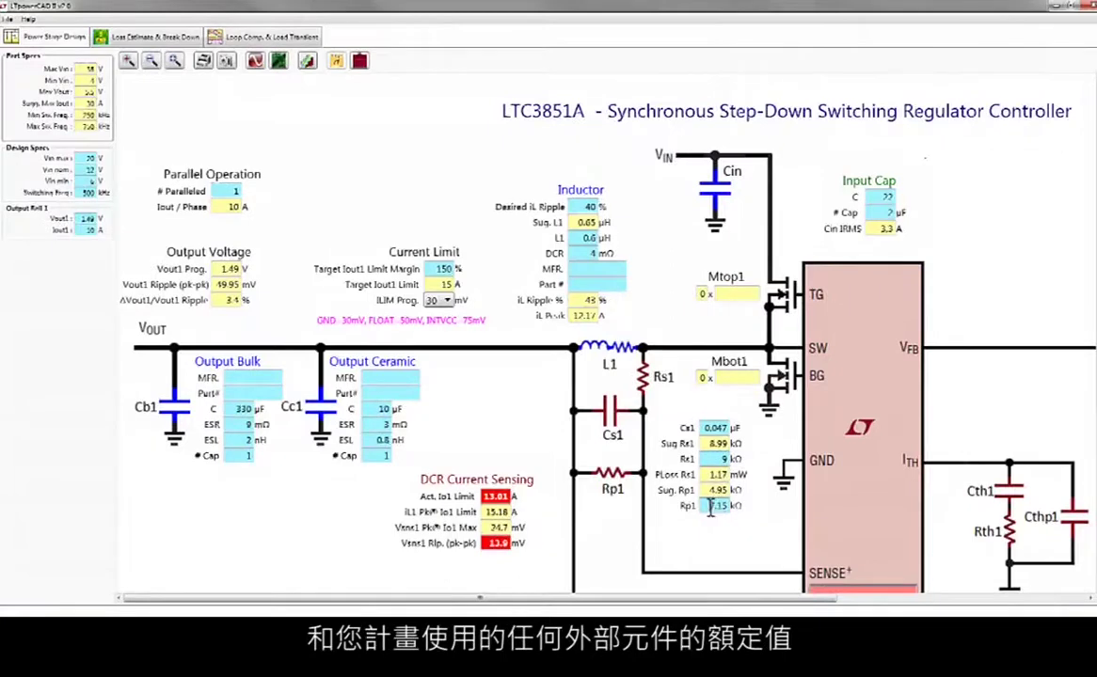
pyautogui.write('4.9')
pyautogui.press('Return')
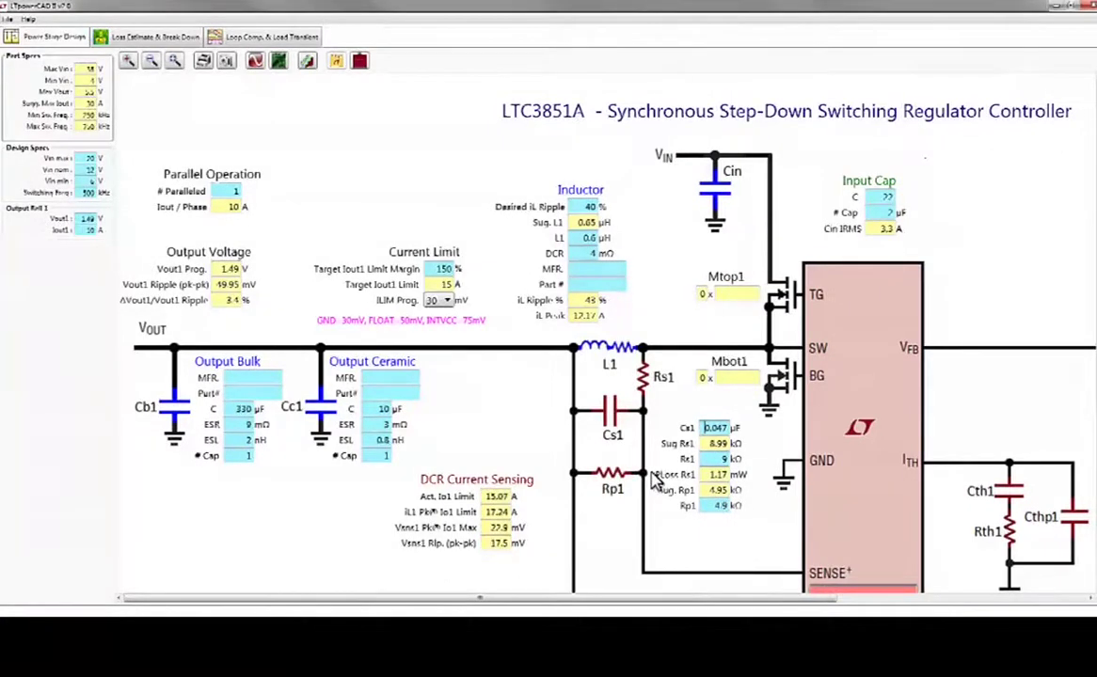
pyautogui.scroll(-2, 655, 480)
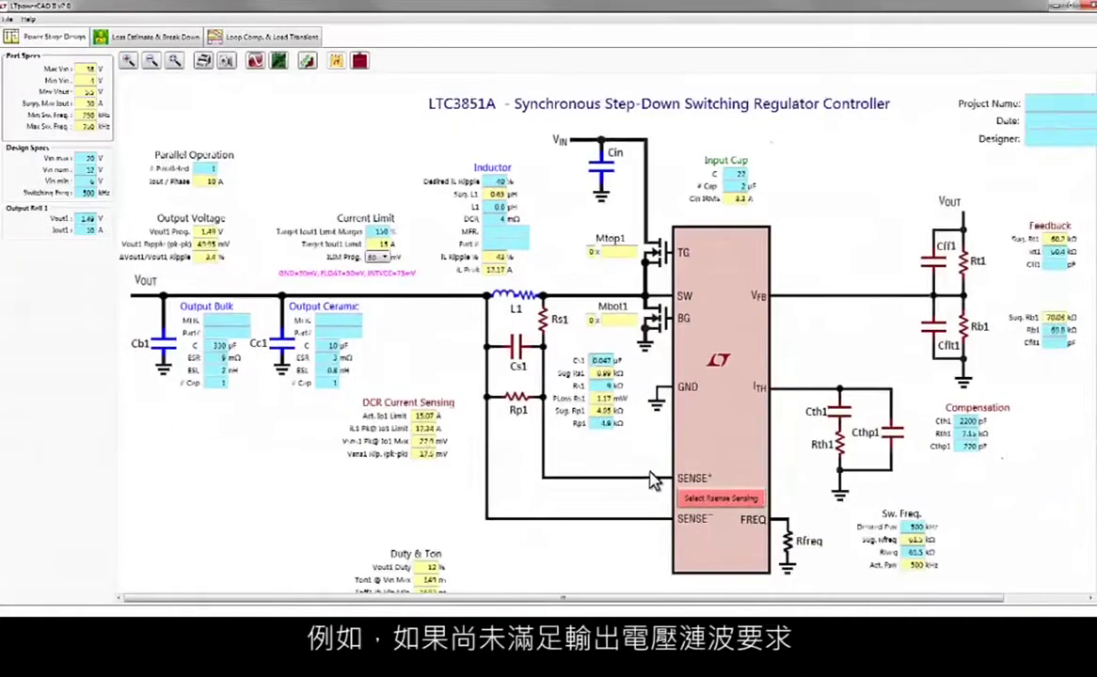
# - Enter 47 µF for the output ceramic capacitor, cutting output ripple to about 15 mV
pyautogui.scroll(-1, 654, 480)
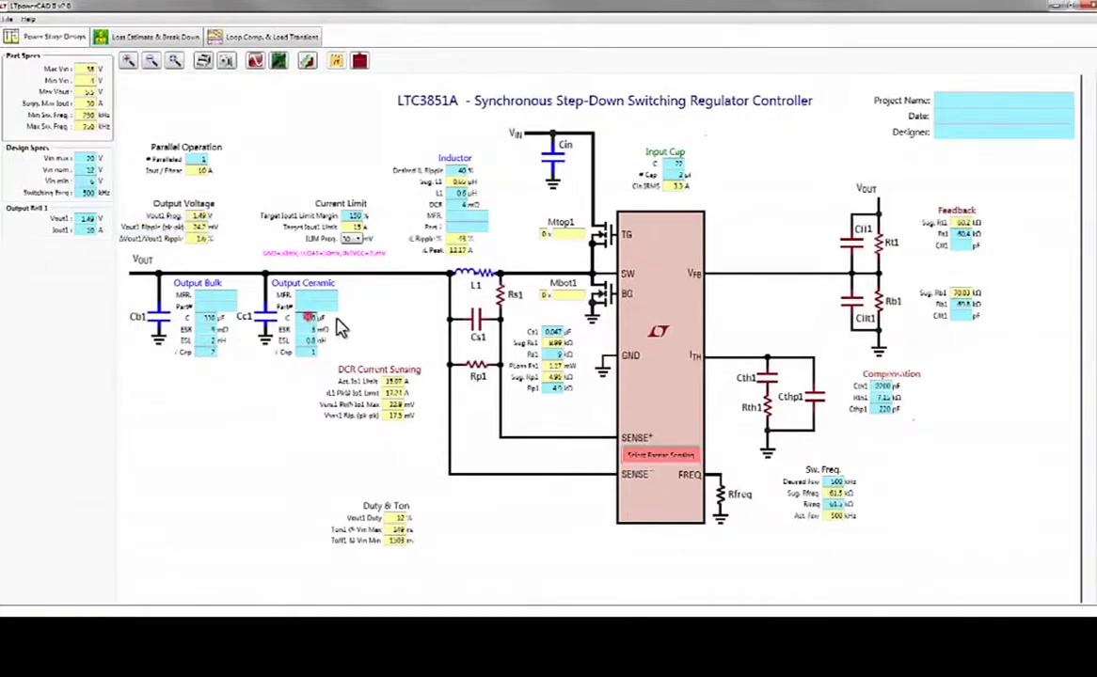
pyautogui.write('47')
pyautogui.press('Tab')
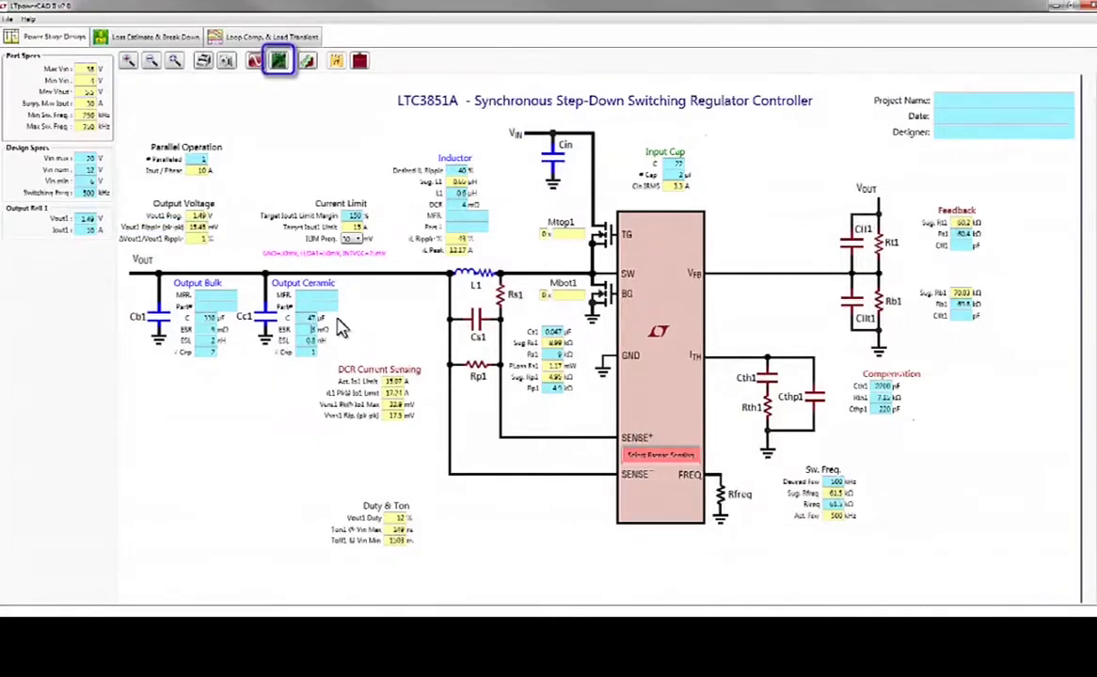
pyautogui.click(278, 62)
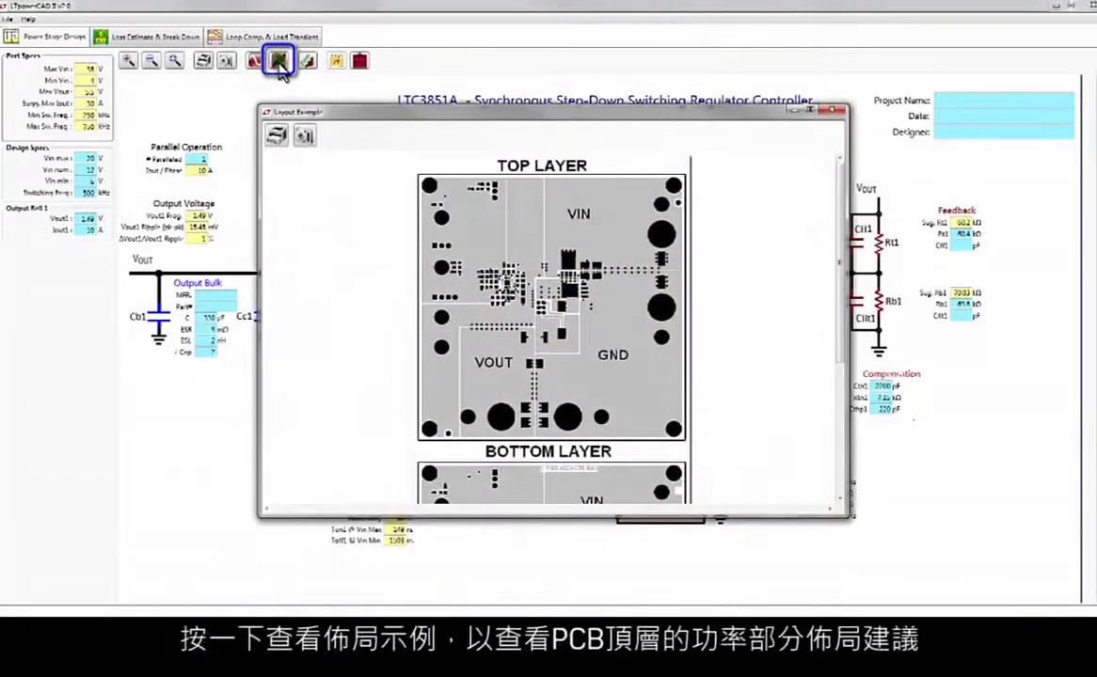
pyautogui.scroll(-1, 522, 295)
pyautogui.scroll(-4, 522, 295)
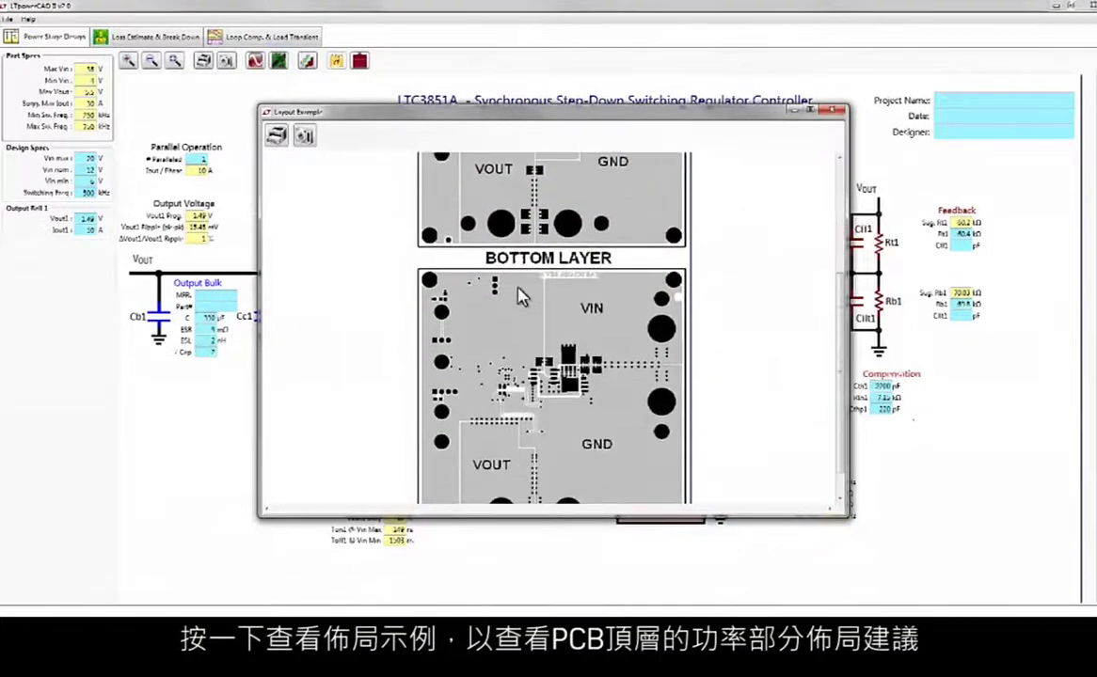
pyautogui.click(835, 115)
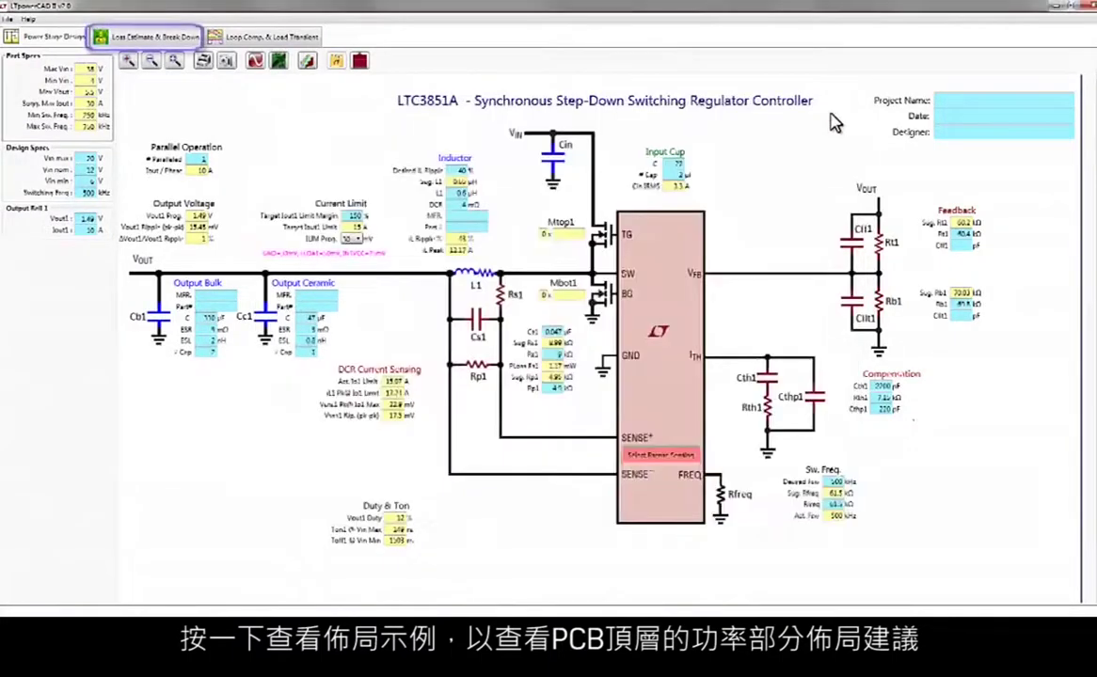
# - Go to the Loss Estimate & Break Down page and open the MOSFET library for the top FET
pyautogui.click(181, 43)
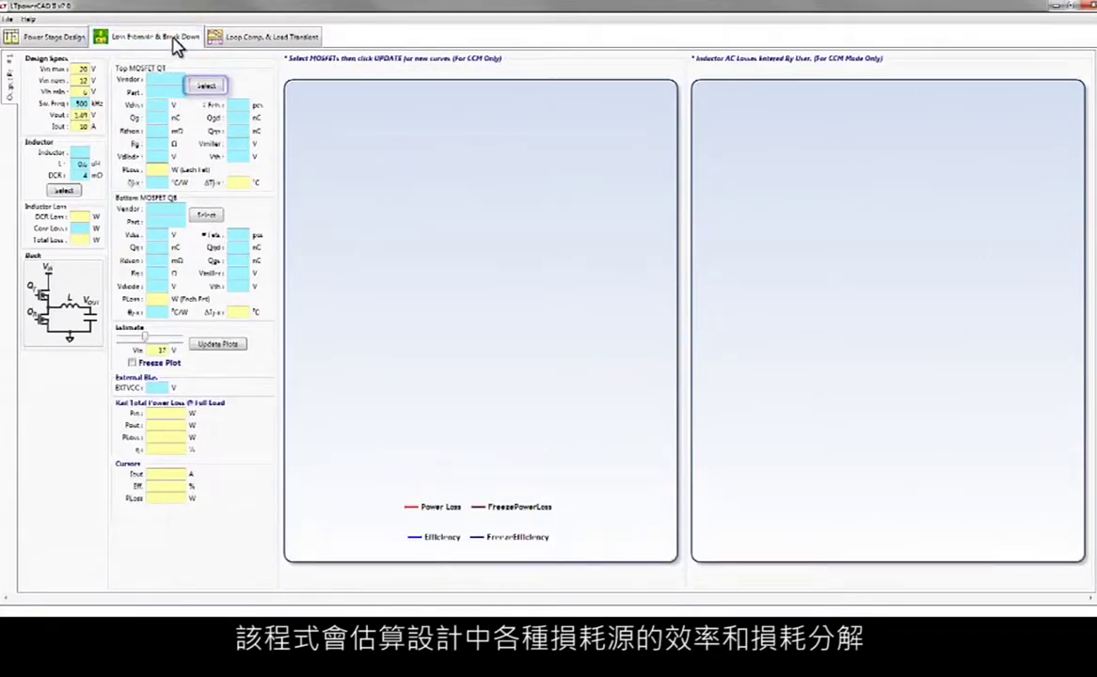
pyautogui.click(207, 88)
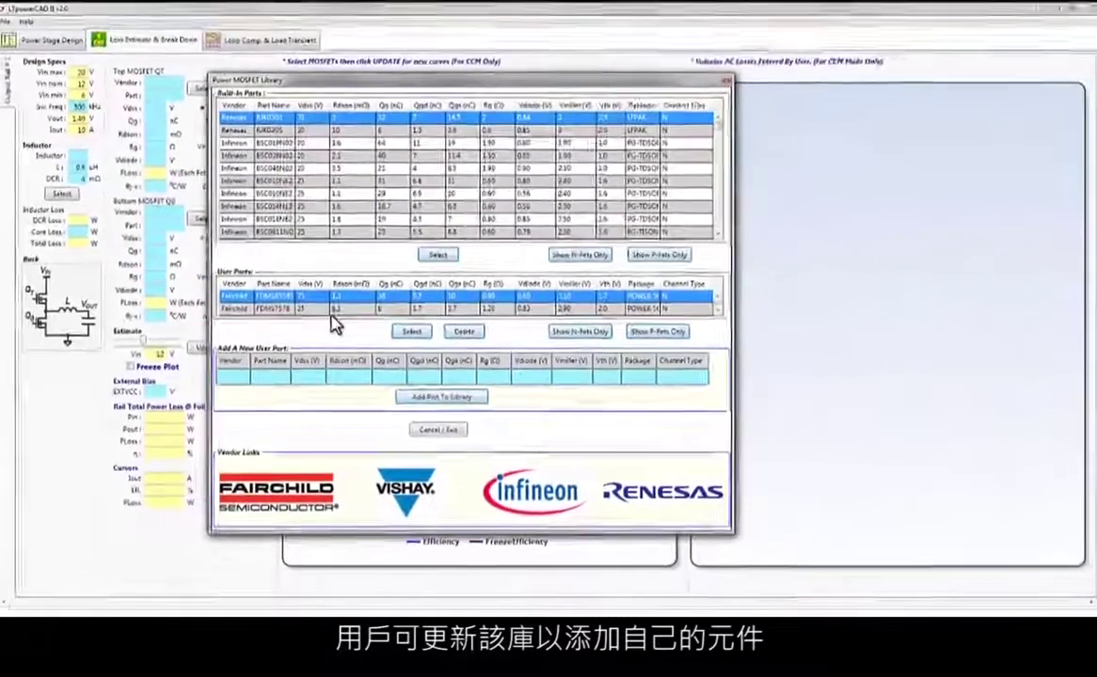
# - Assign user parts FDMS7578 as top MOSFET and FDMS8558S as bottom MOSFET
pyautogui.click(378, 316)
pyautogui.click(407, 331)
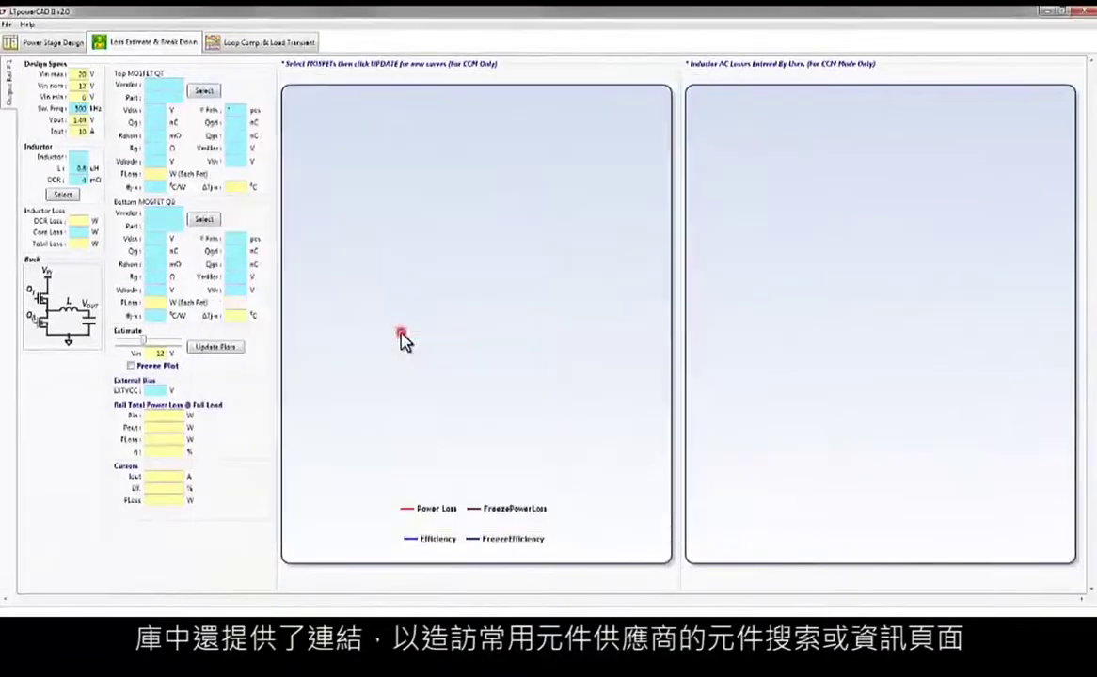
pyautogui.click(208, 221)
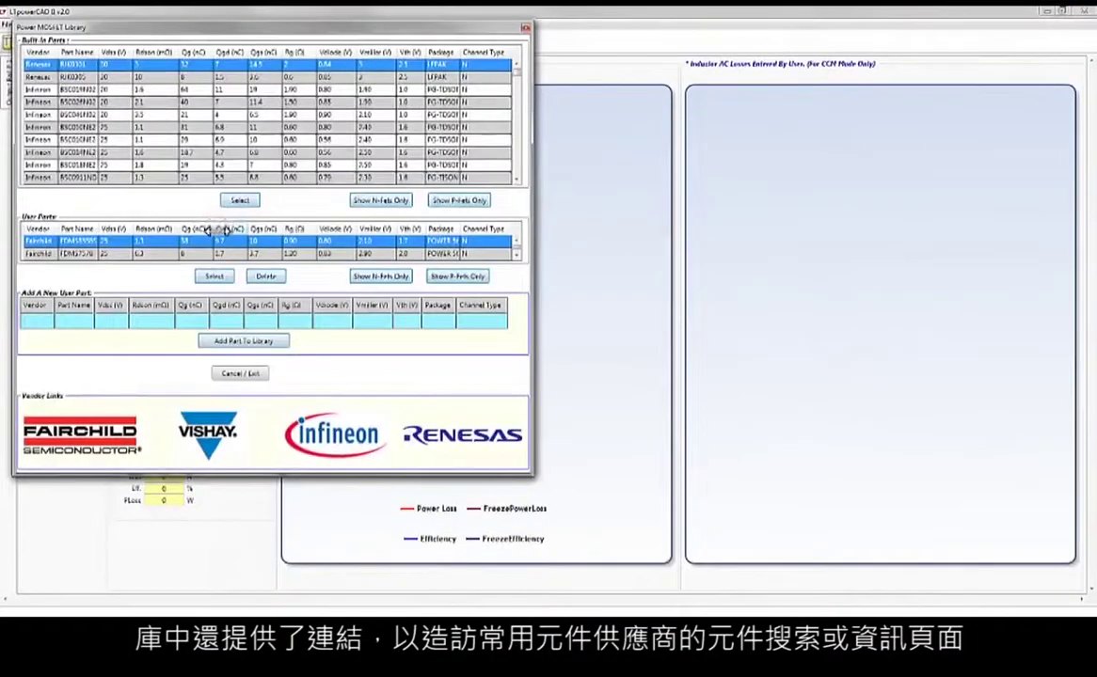
pyautogui.click(213, 277)
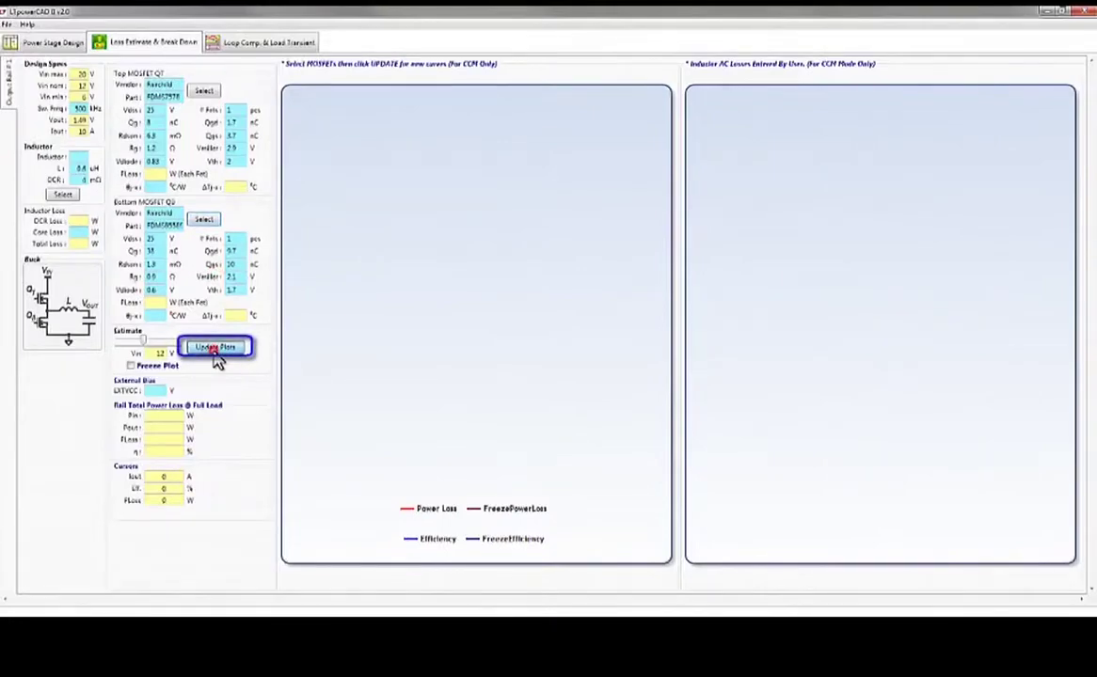
# - Update the plots to generate efficiency and loss-vs-load curves and the full-load loss pie chart
pyautogui.click(215, 353)
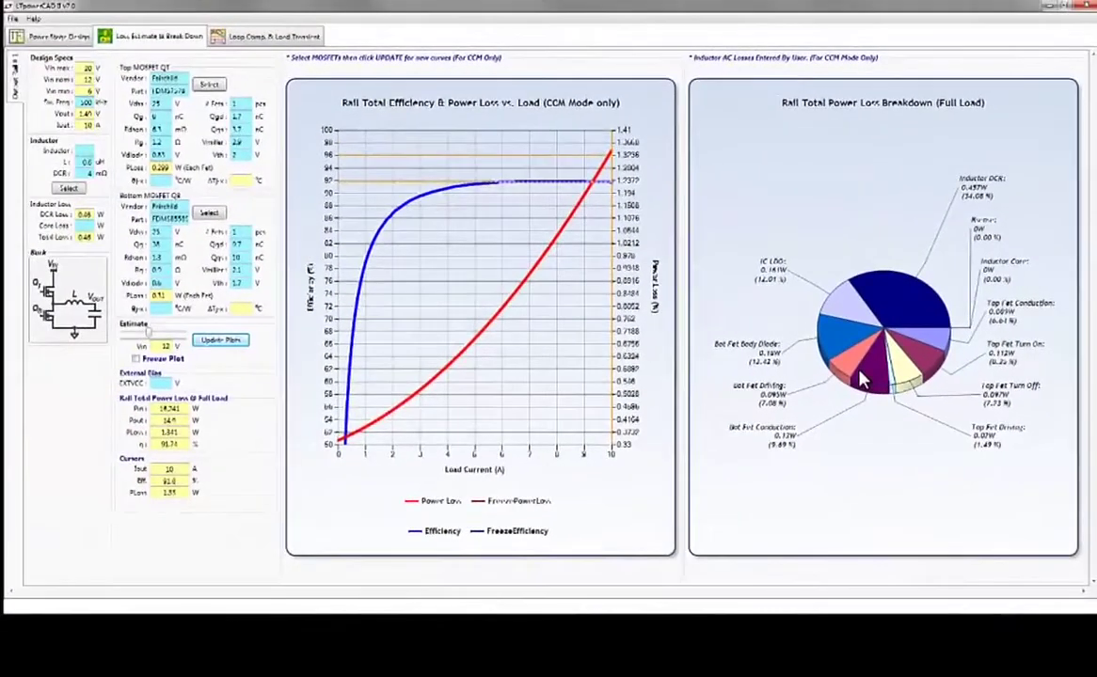
# - On the Loop Comp. & Load Transient page, drag the Cthp slider down to a minimal value
pyautogui.click(275, 38)
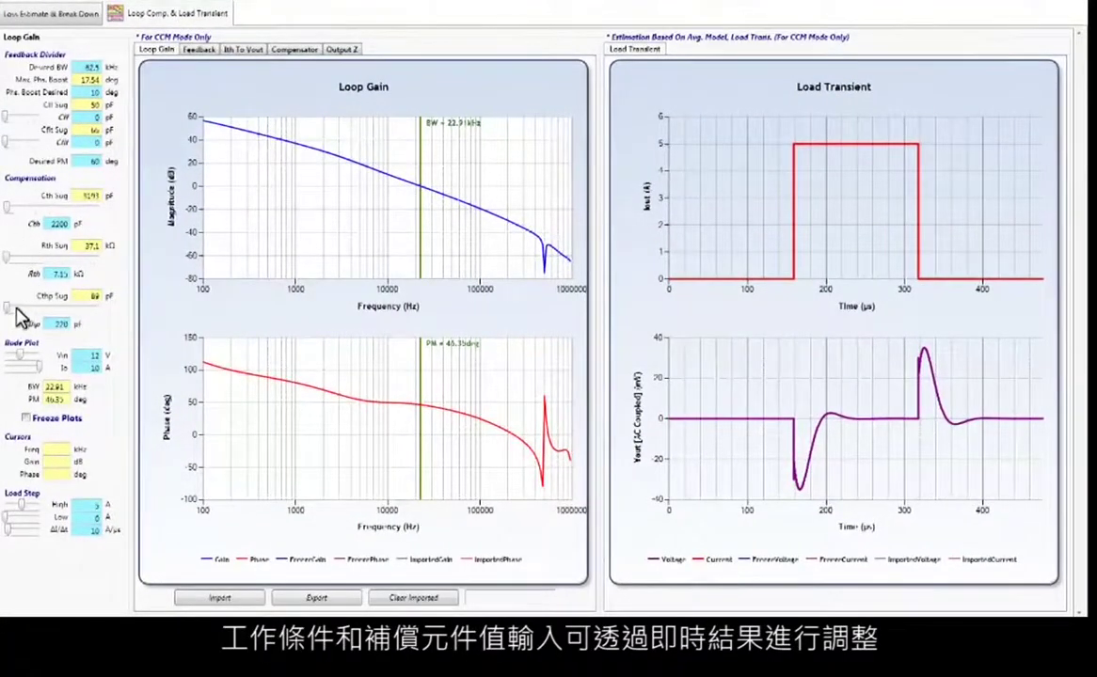
pyautogui.moveTo(19, 310); pyautogui.dragTo(27, 316)
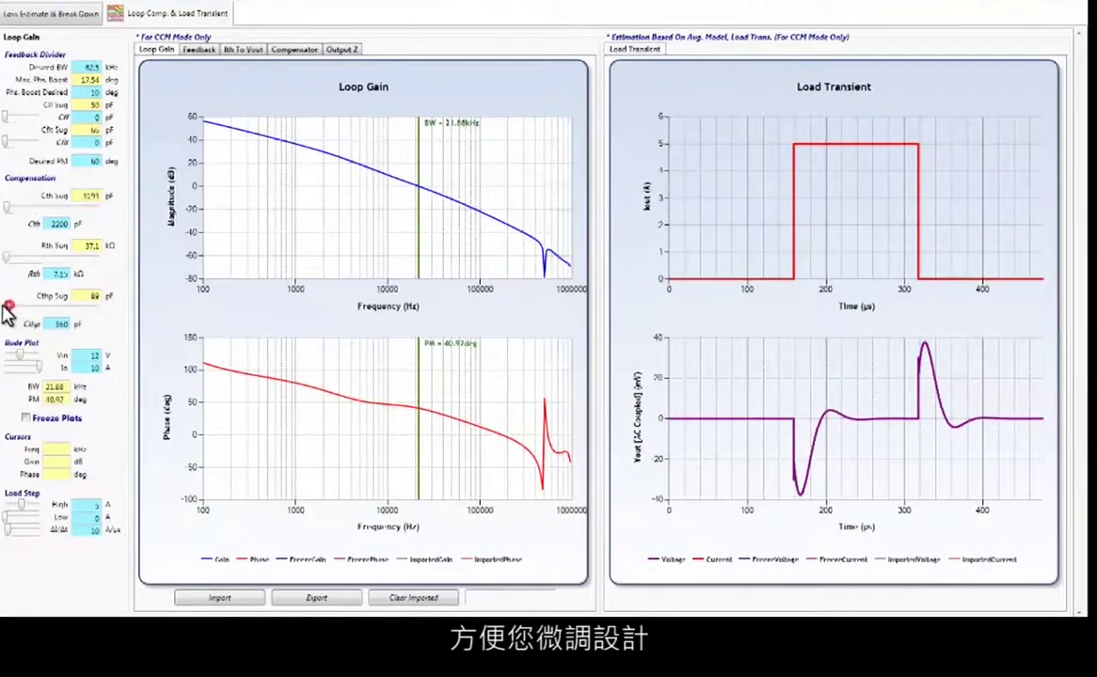
pyautogui.moveTo(7, 312); pyautogui.dragTo(4, 313)
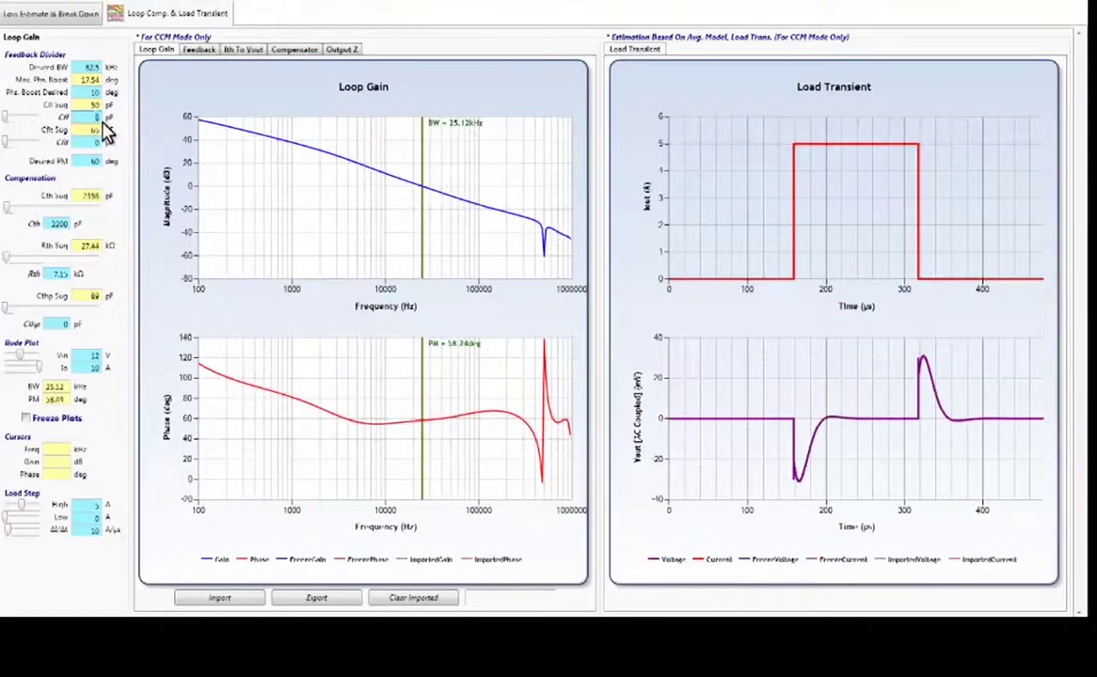
# - Set compensation values Cff 100 pF, Cth 680 pF and Rth about 17 kΩ
pyautogui.write('100')
pyautogui.doubleClick(49, 225)
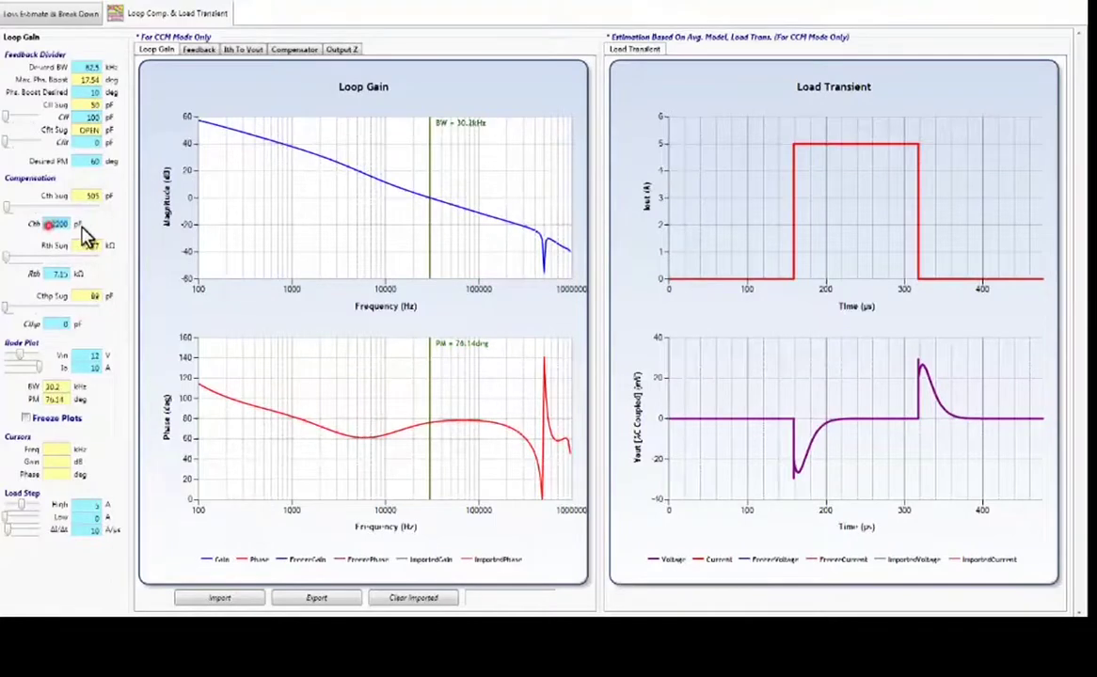
pyautogui.write('680')
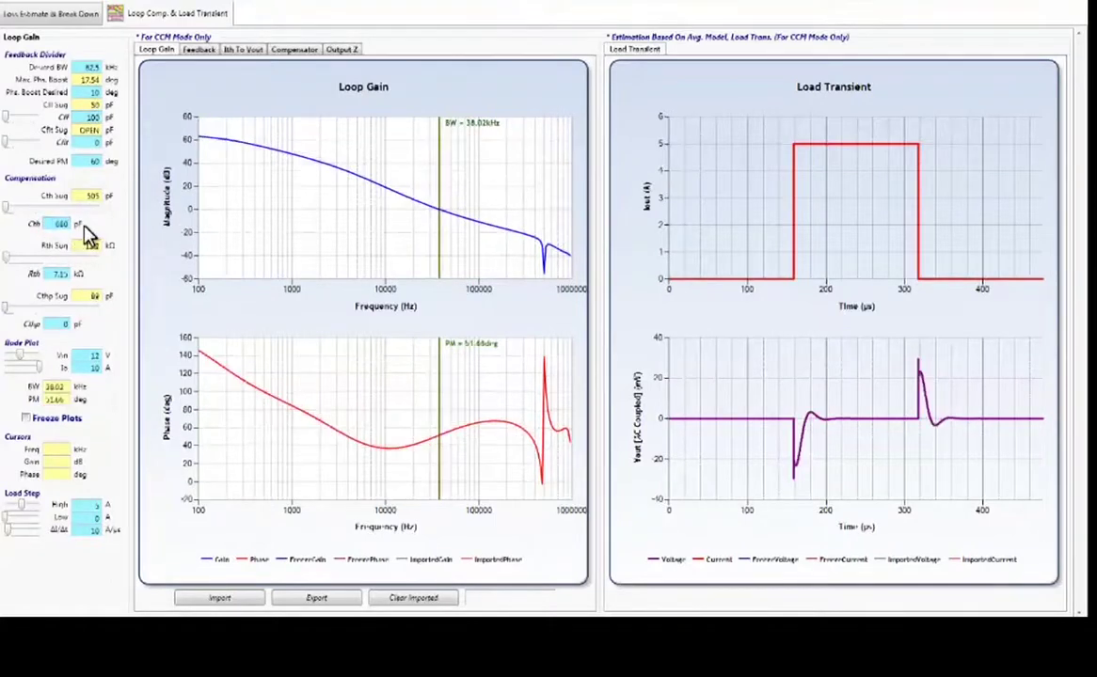
pyautogui.doubleClick(53, 274)
pyautogui.write('17')
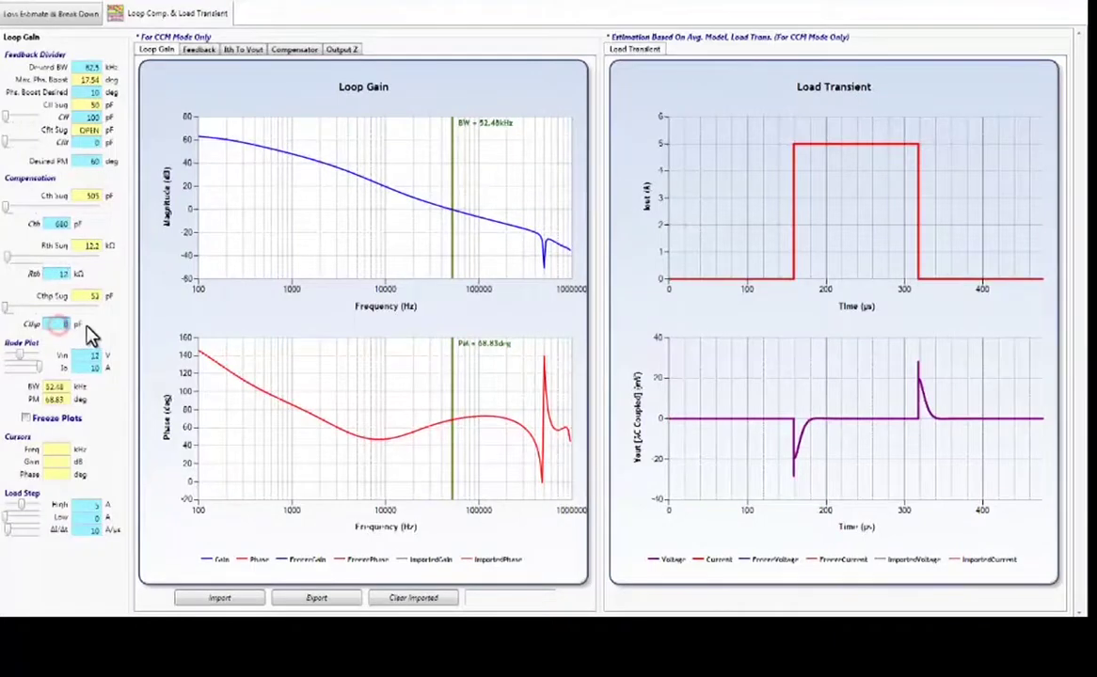
pyautogui.write('10')
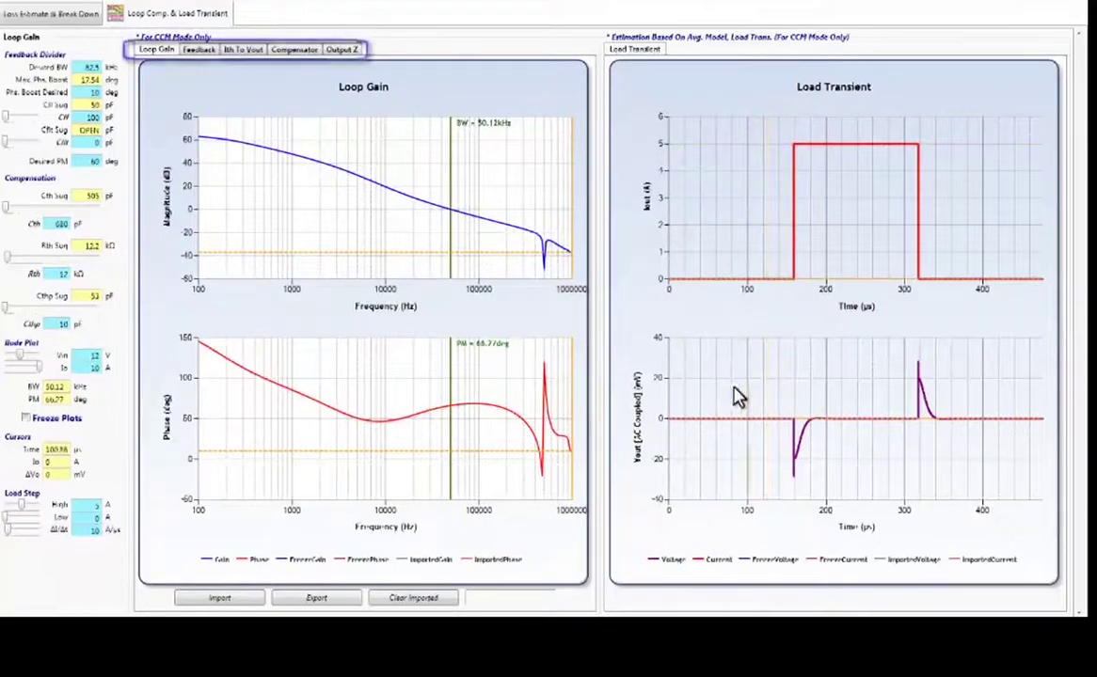
pyautogui.click(199, 49)
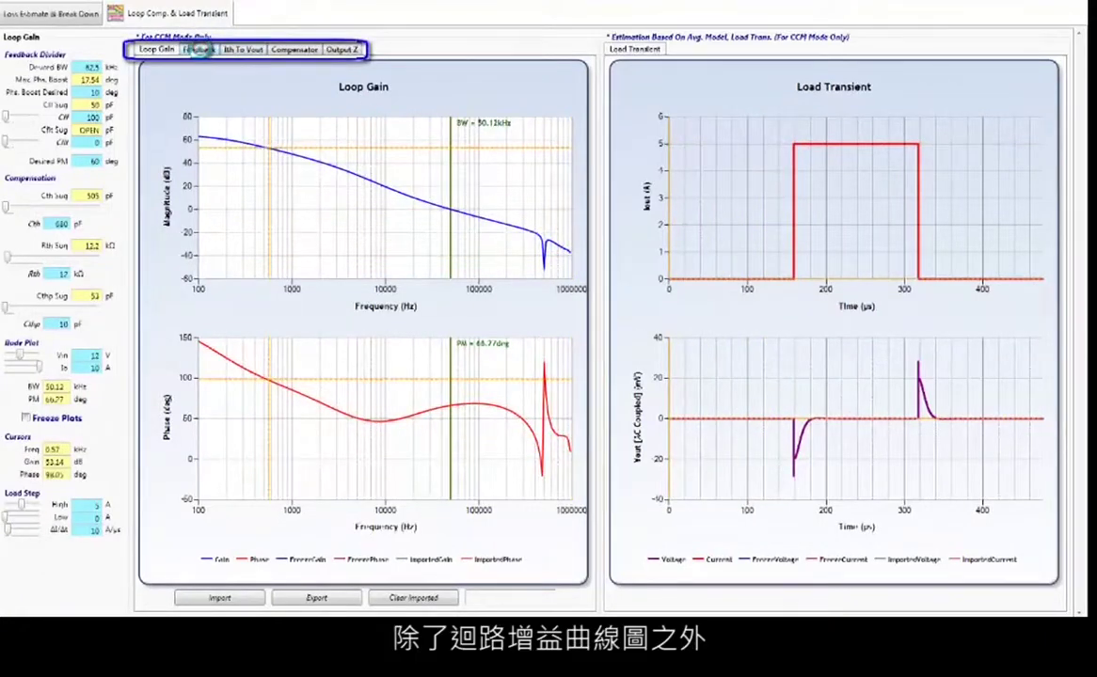
pyautogui.click(236, 53)
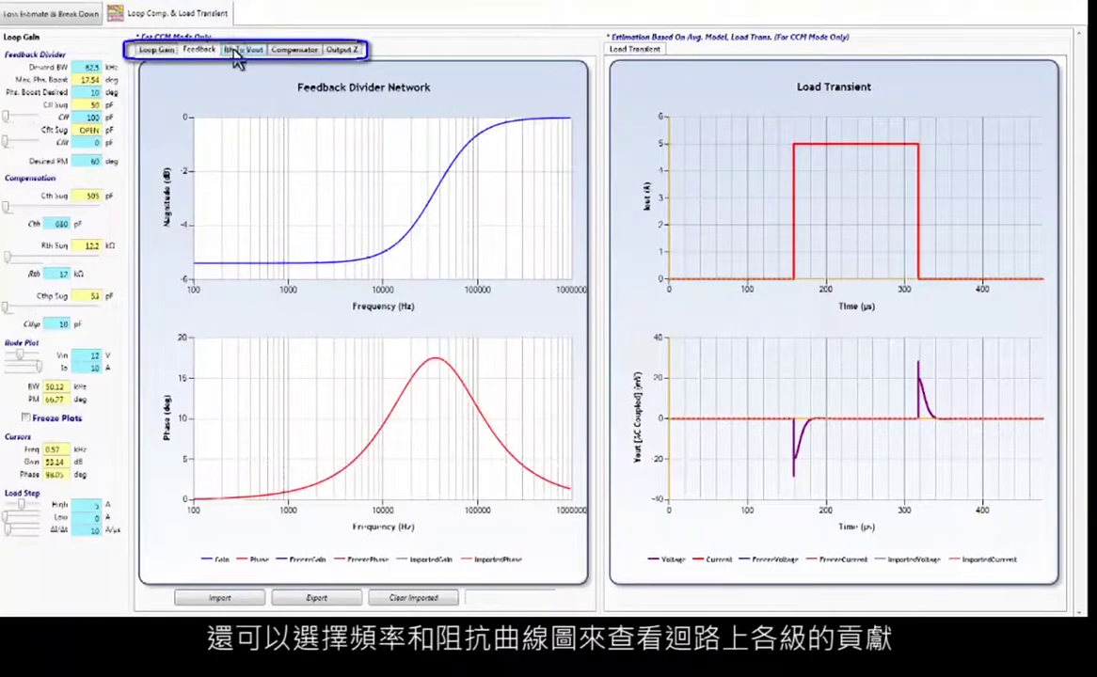
pyautogui.click(293, 49)
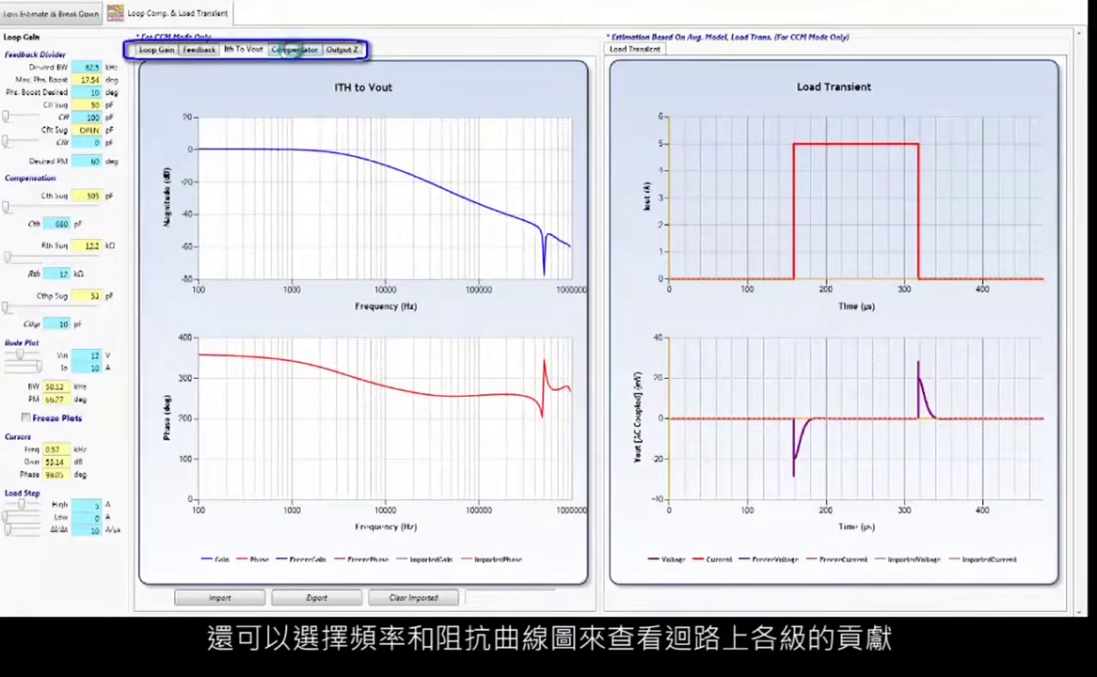
pyautogui.click(342, 50)
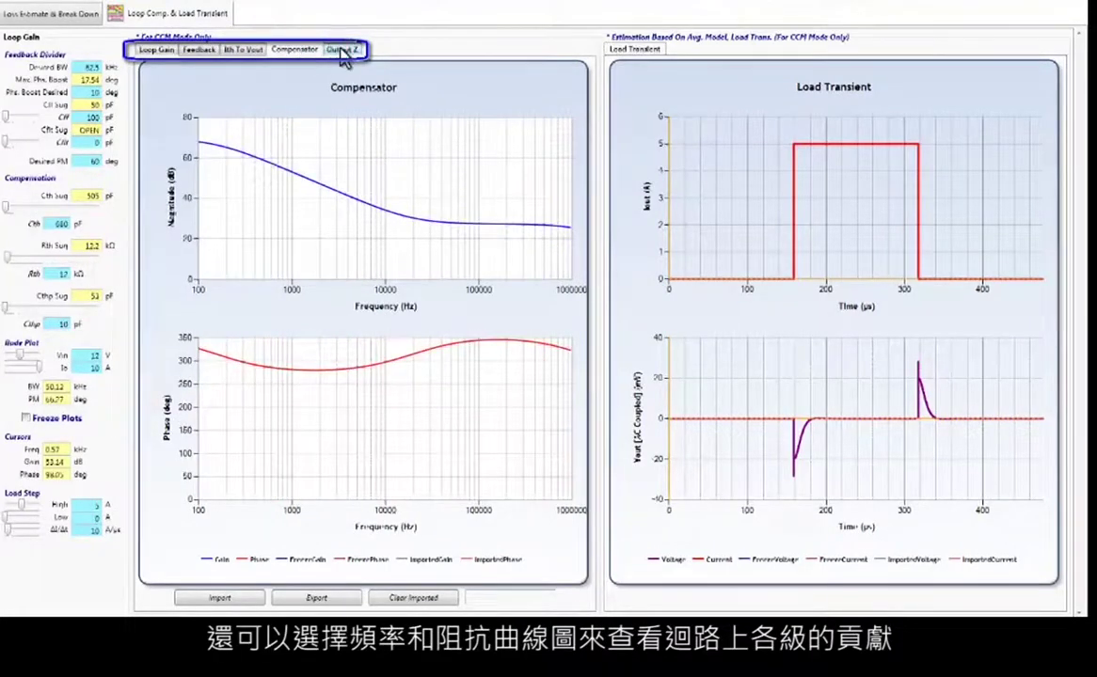
pyautogui.click(165, 49)
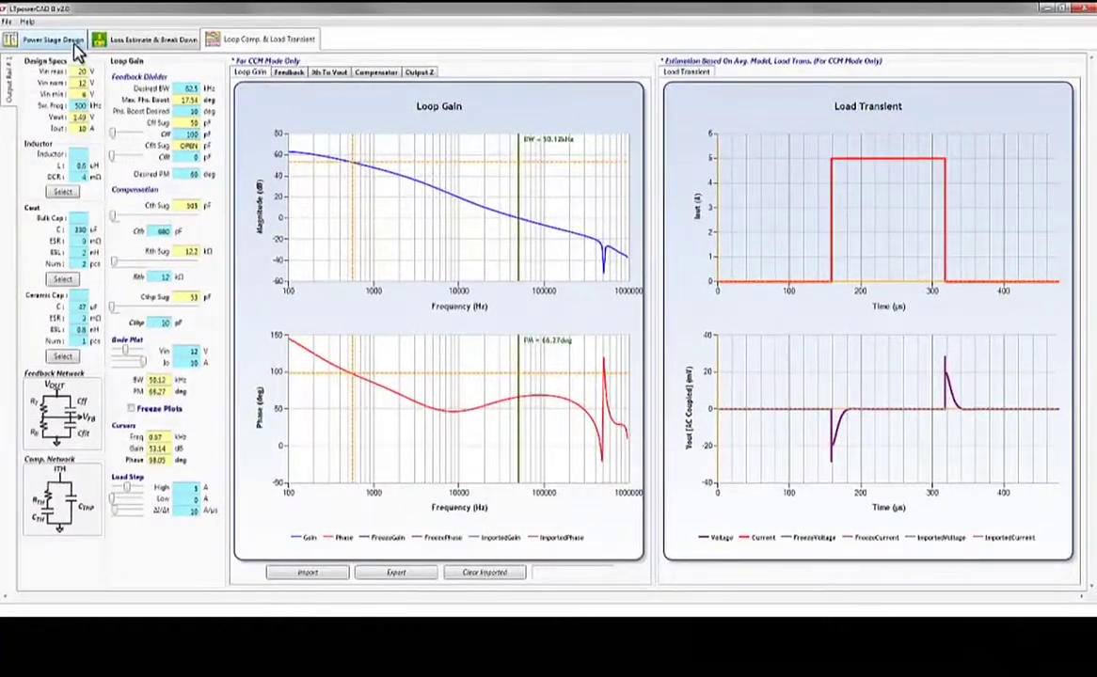
pyautogui.click(73, 41)
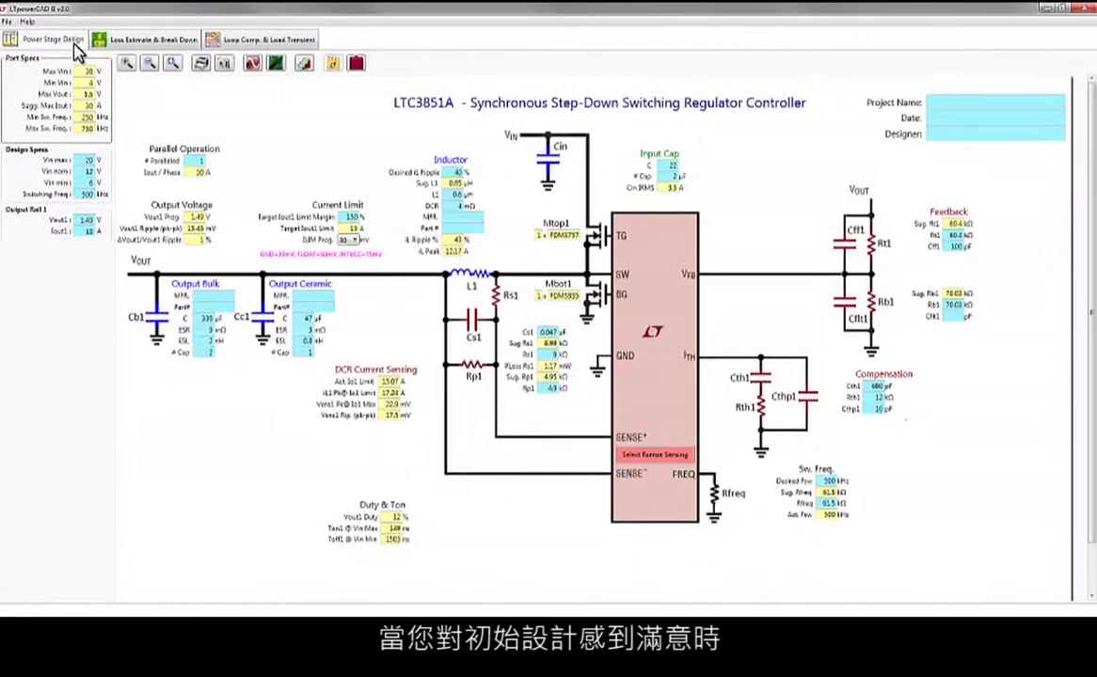
# - Export the design to LTspice as 3851A.asc in the Exported folder
pyautogui.click(252, 66)
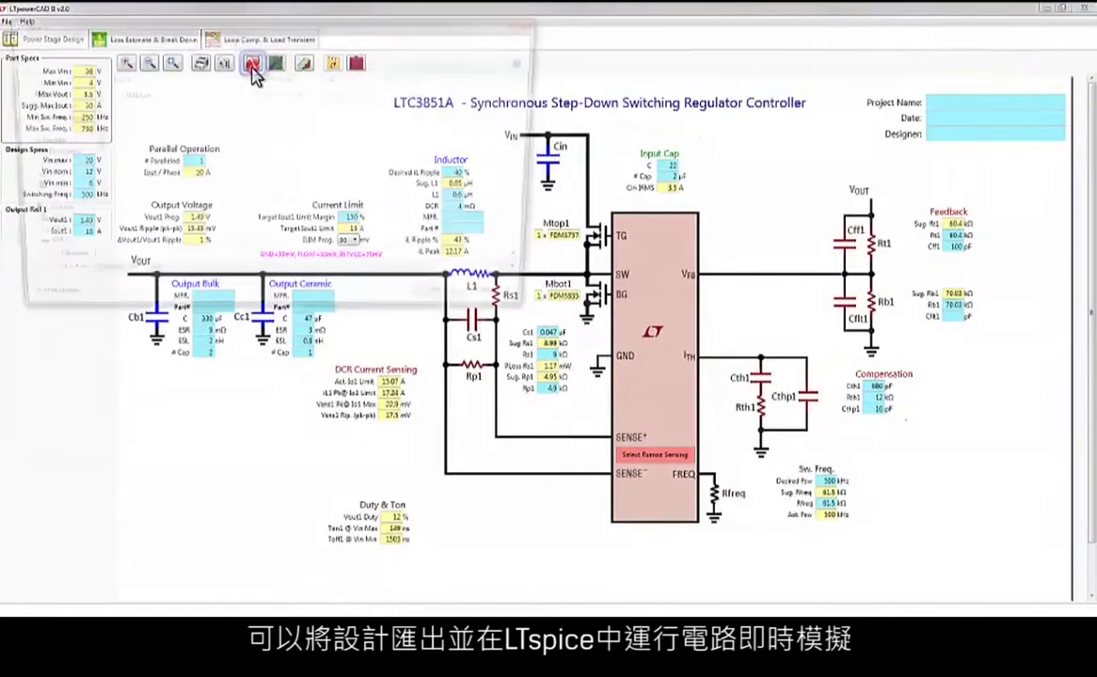
pyautogui.click(127, 94)
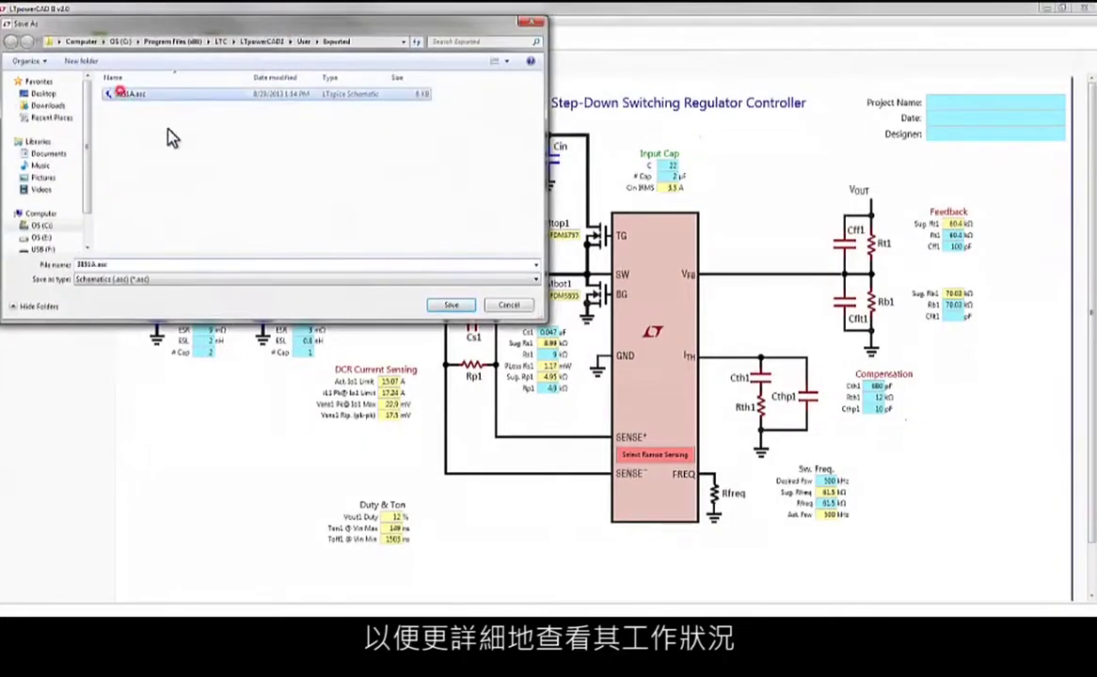
pyautogui.click(451, 305)
# - Overwrite the existing 3851A.asc, run the LTspice simulation, and add a second plot pane
pyautogui.click(601, 362)
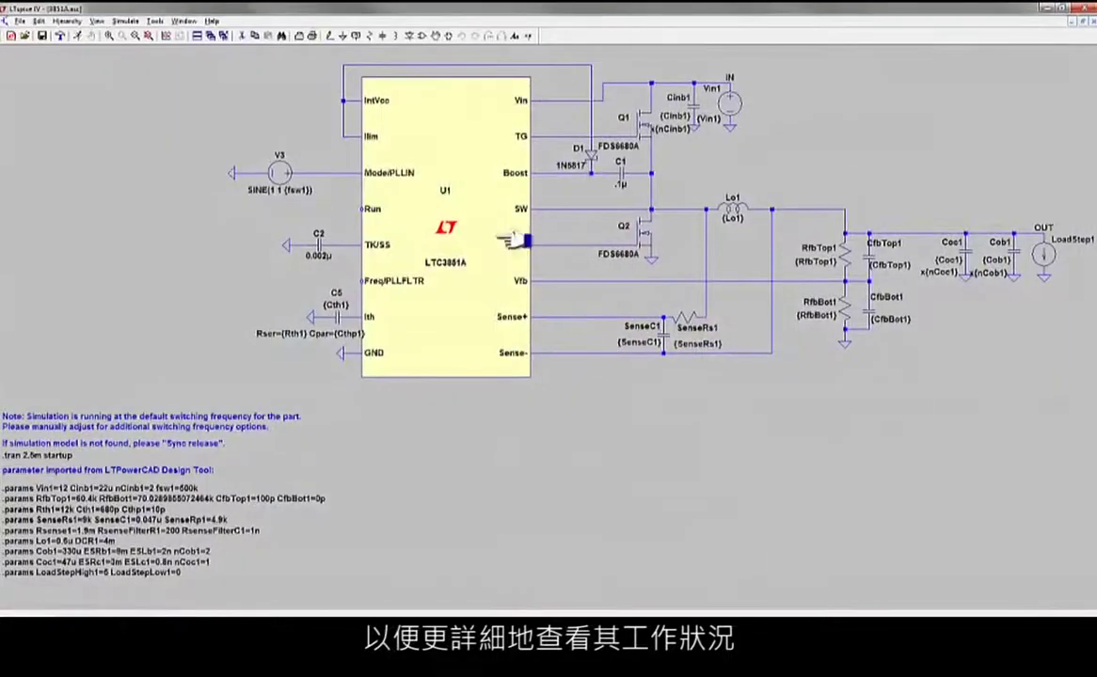
pyautogui.click(79, 37)
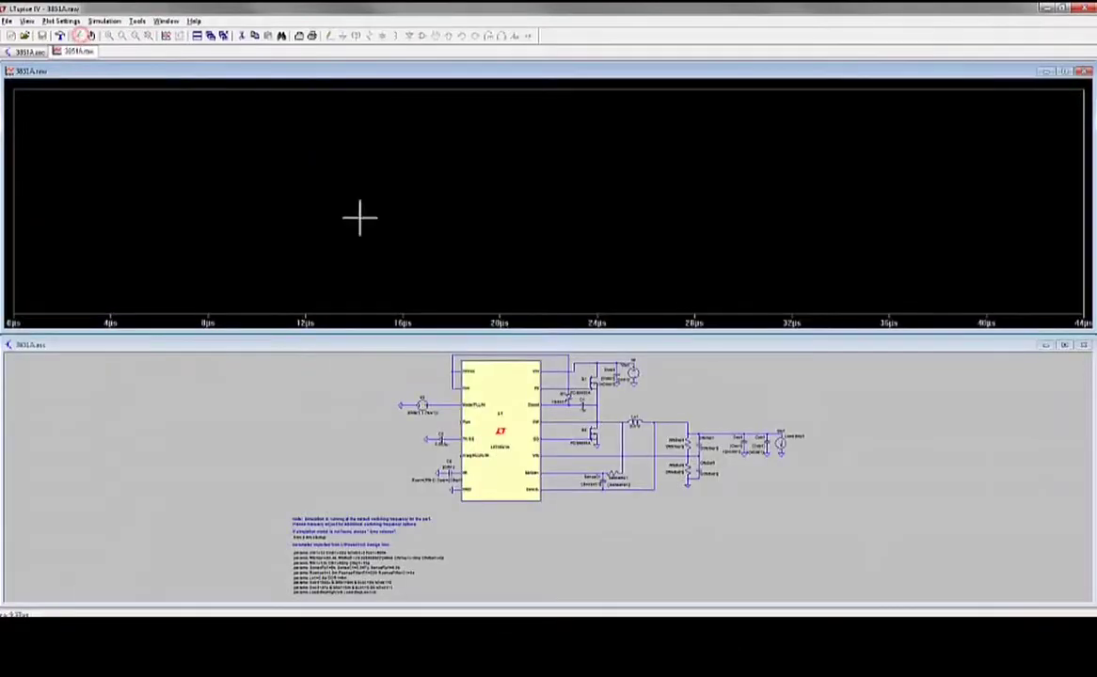
pyautogui.rightClick(610, 201)
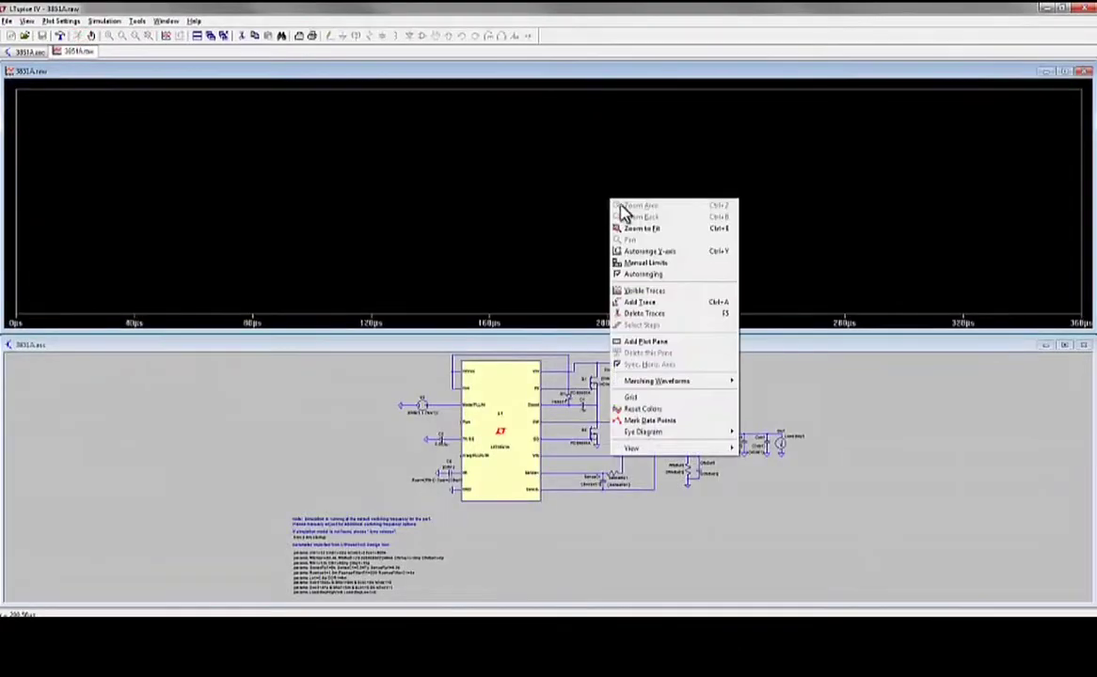
pyautogui.click(658, 344)
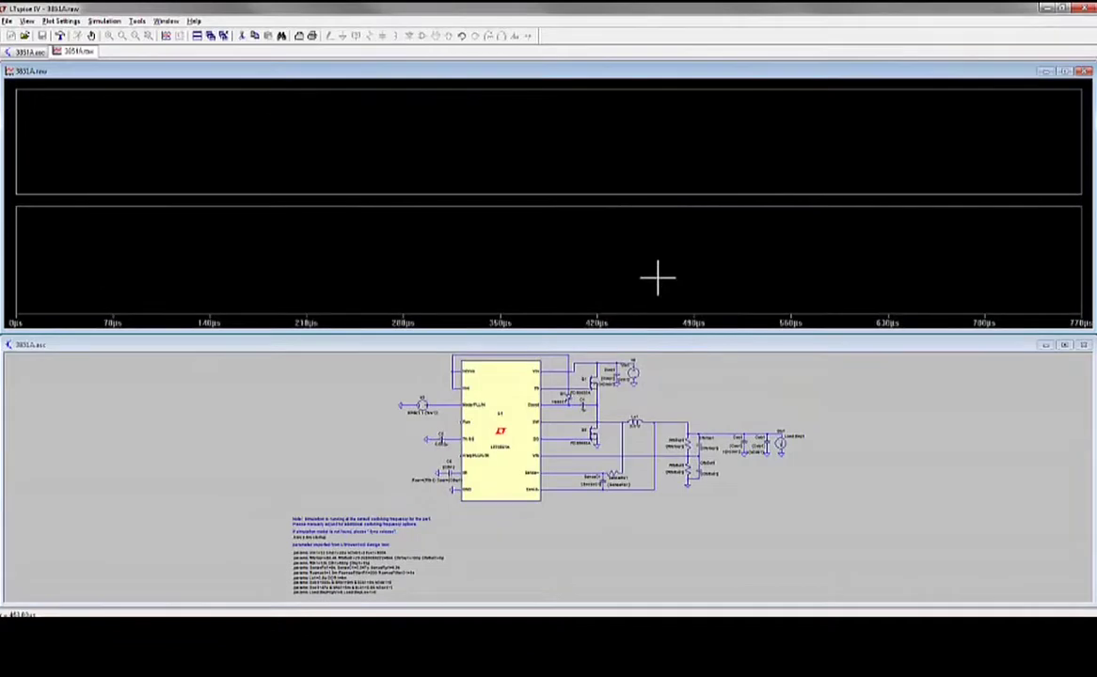
# - Probe the output net to plot V(out) in the new waveform pane
pyautogui.click(683, 370)
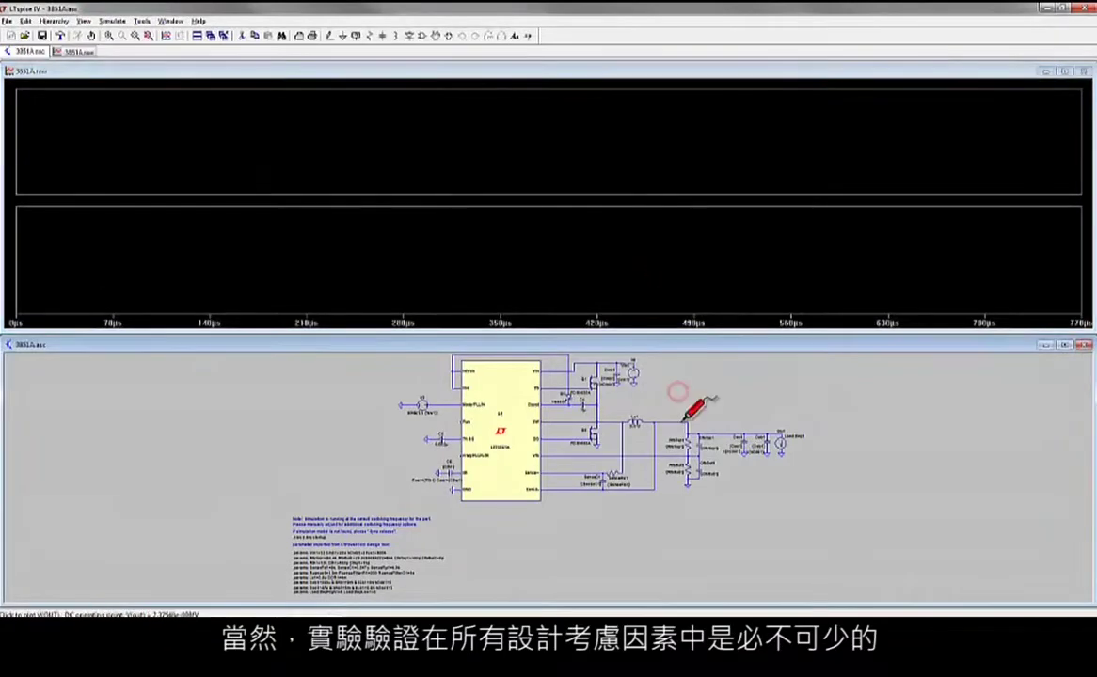
pyautogui.click(680, 423)
pyautogui.click(620, 161)
pyautogui.click(663, 391)
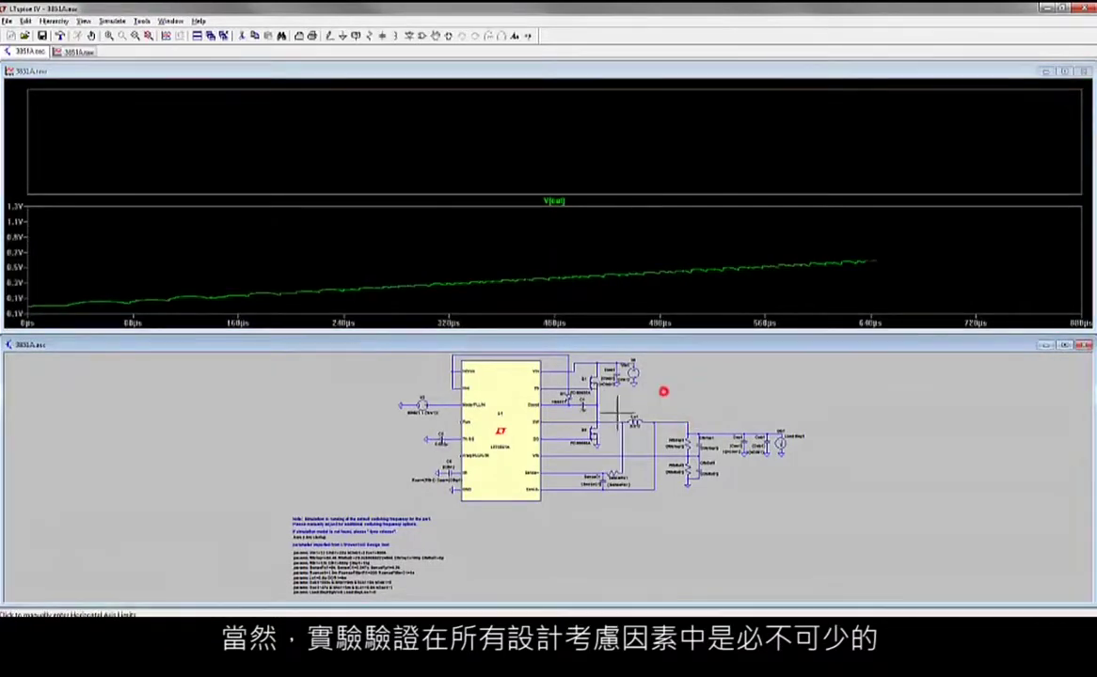